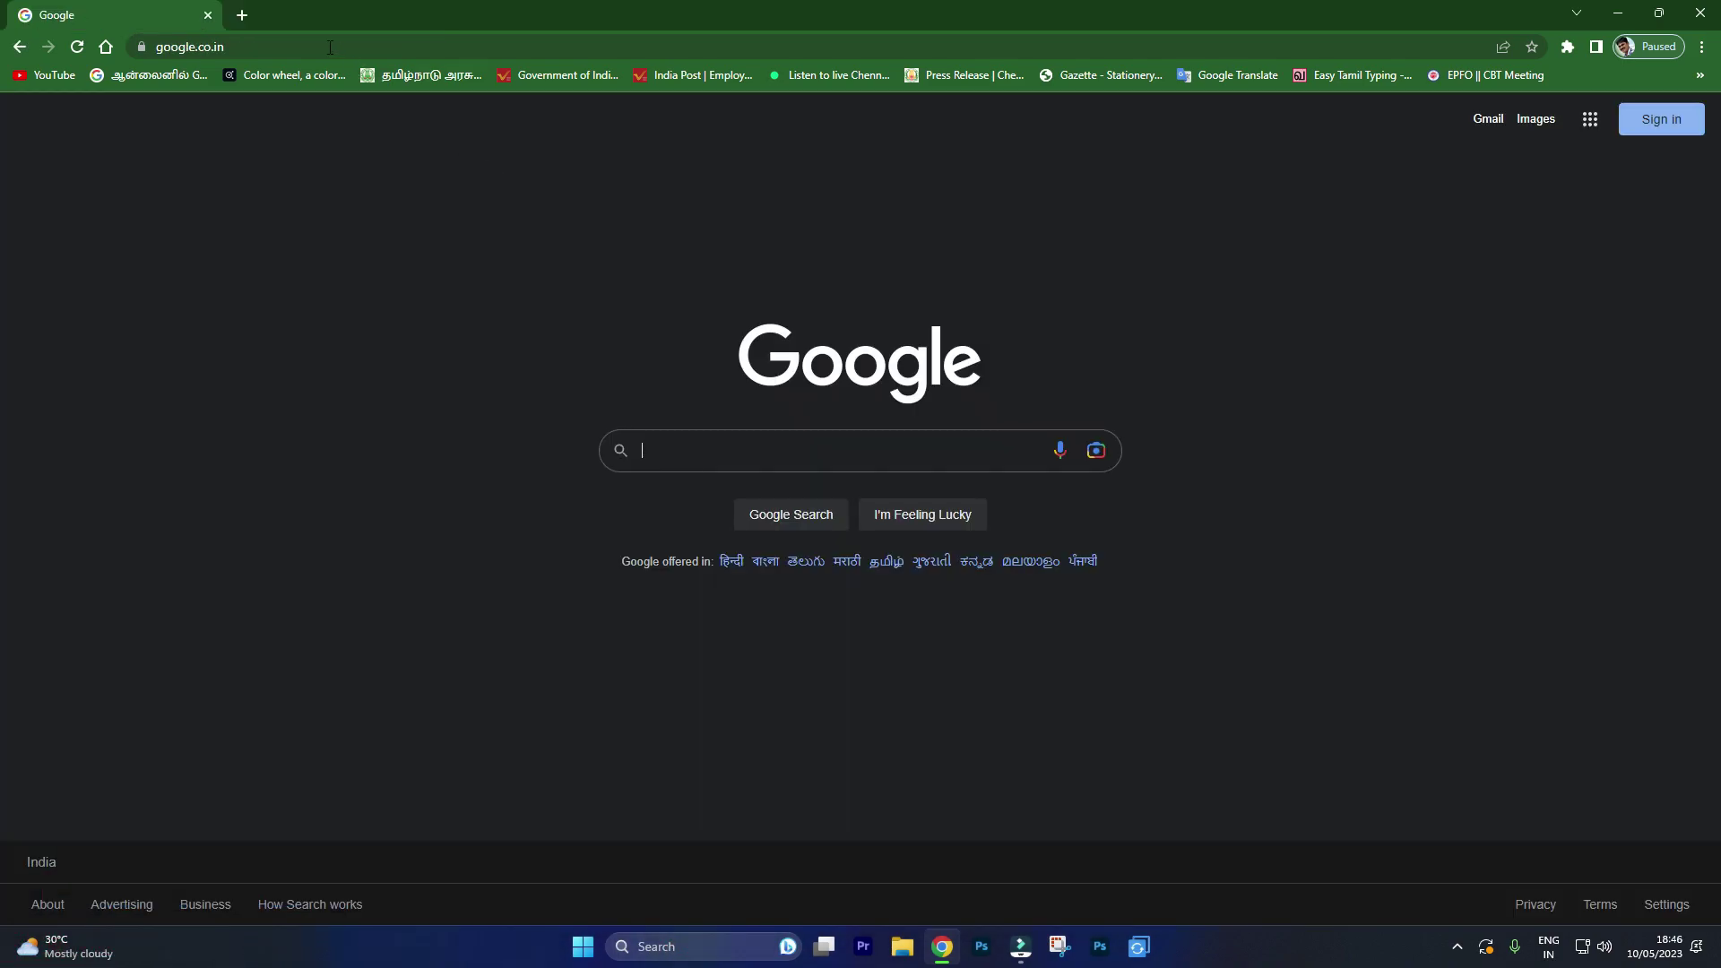
Paste the POSB Seva site address into the address bar and load it
{"action": "left_click", "coordinate": [322, 40]}
{"action": "type", "text": "https://posbseva.ippbonline.com/"}
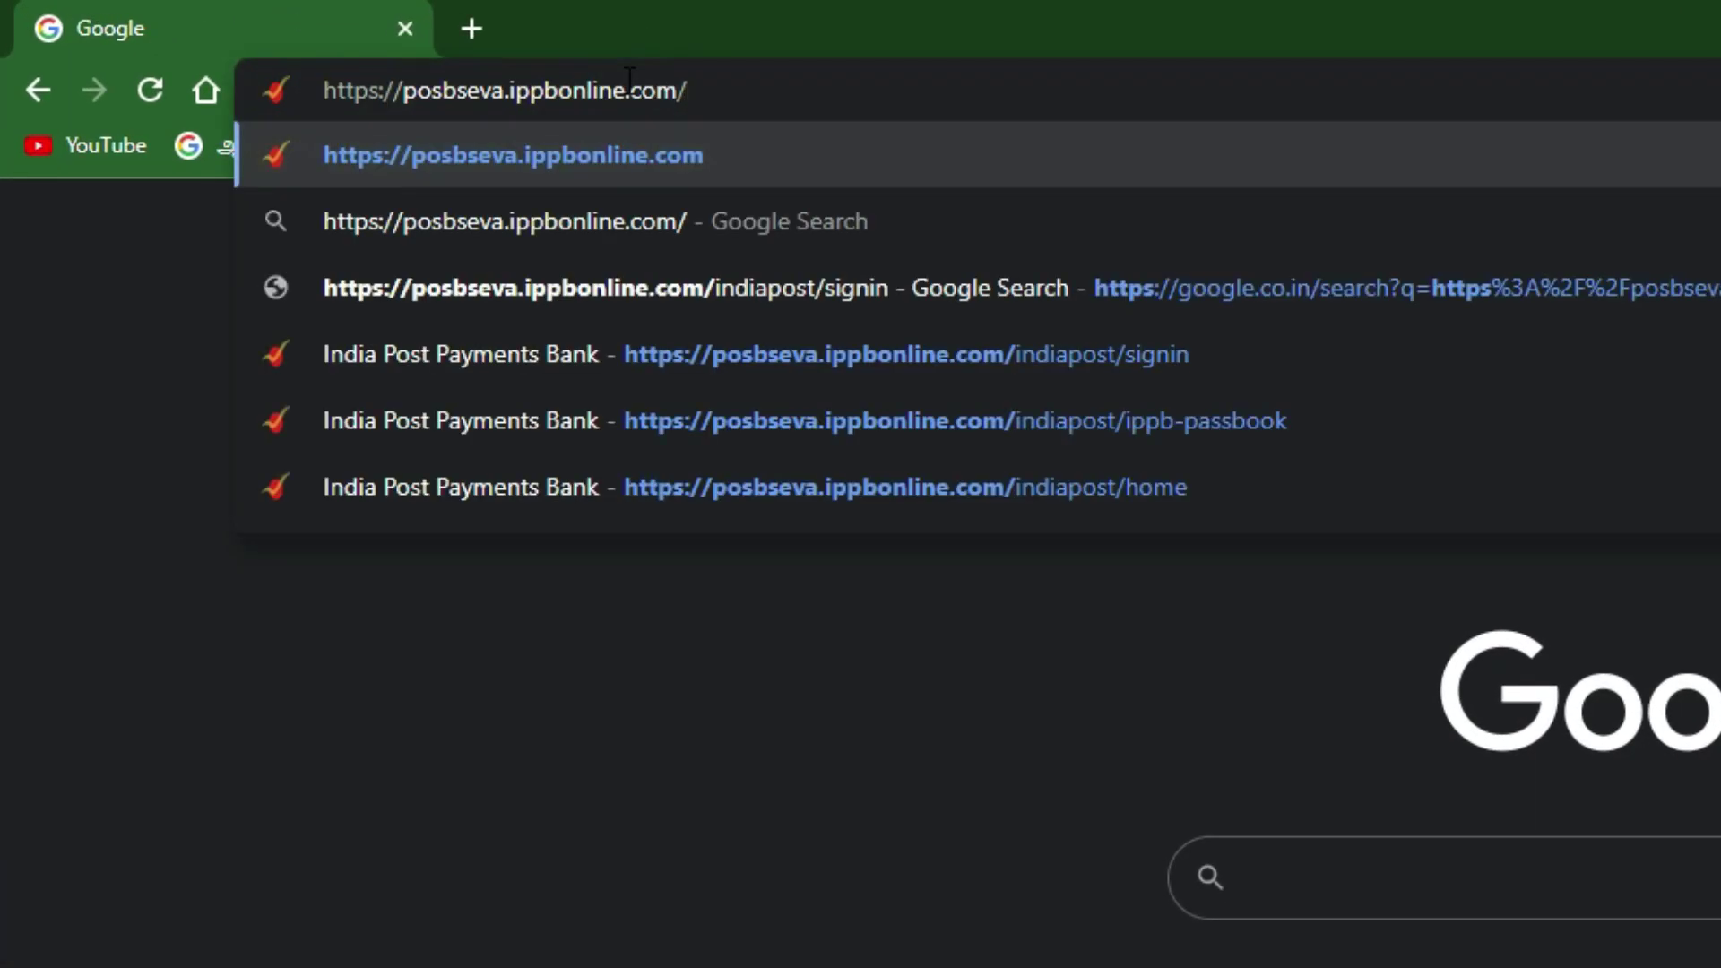
{"action": "key", "text": "Return"}
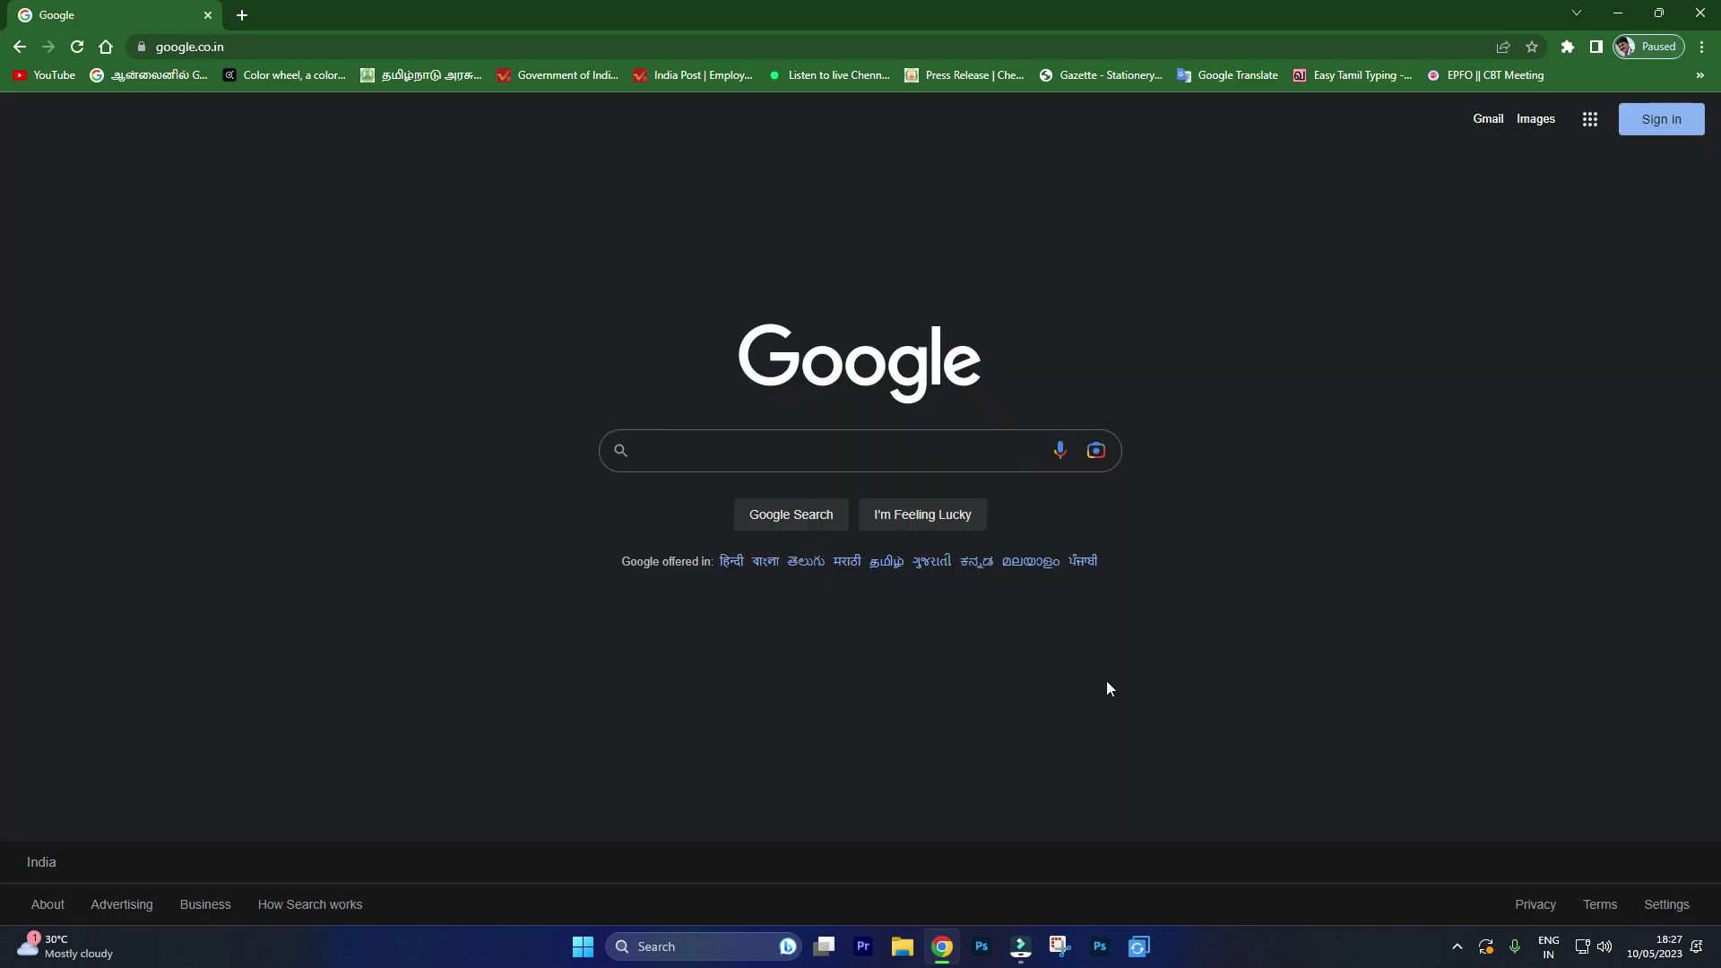
Search Google for 'ippb' and open the India Post Payments Bank result
{"action": "left_click", "coordinate": [831, 455]}
{"action": "type", "text": "ippb"}
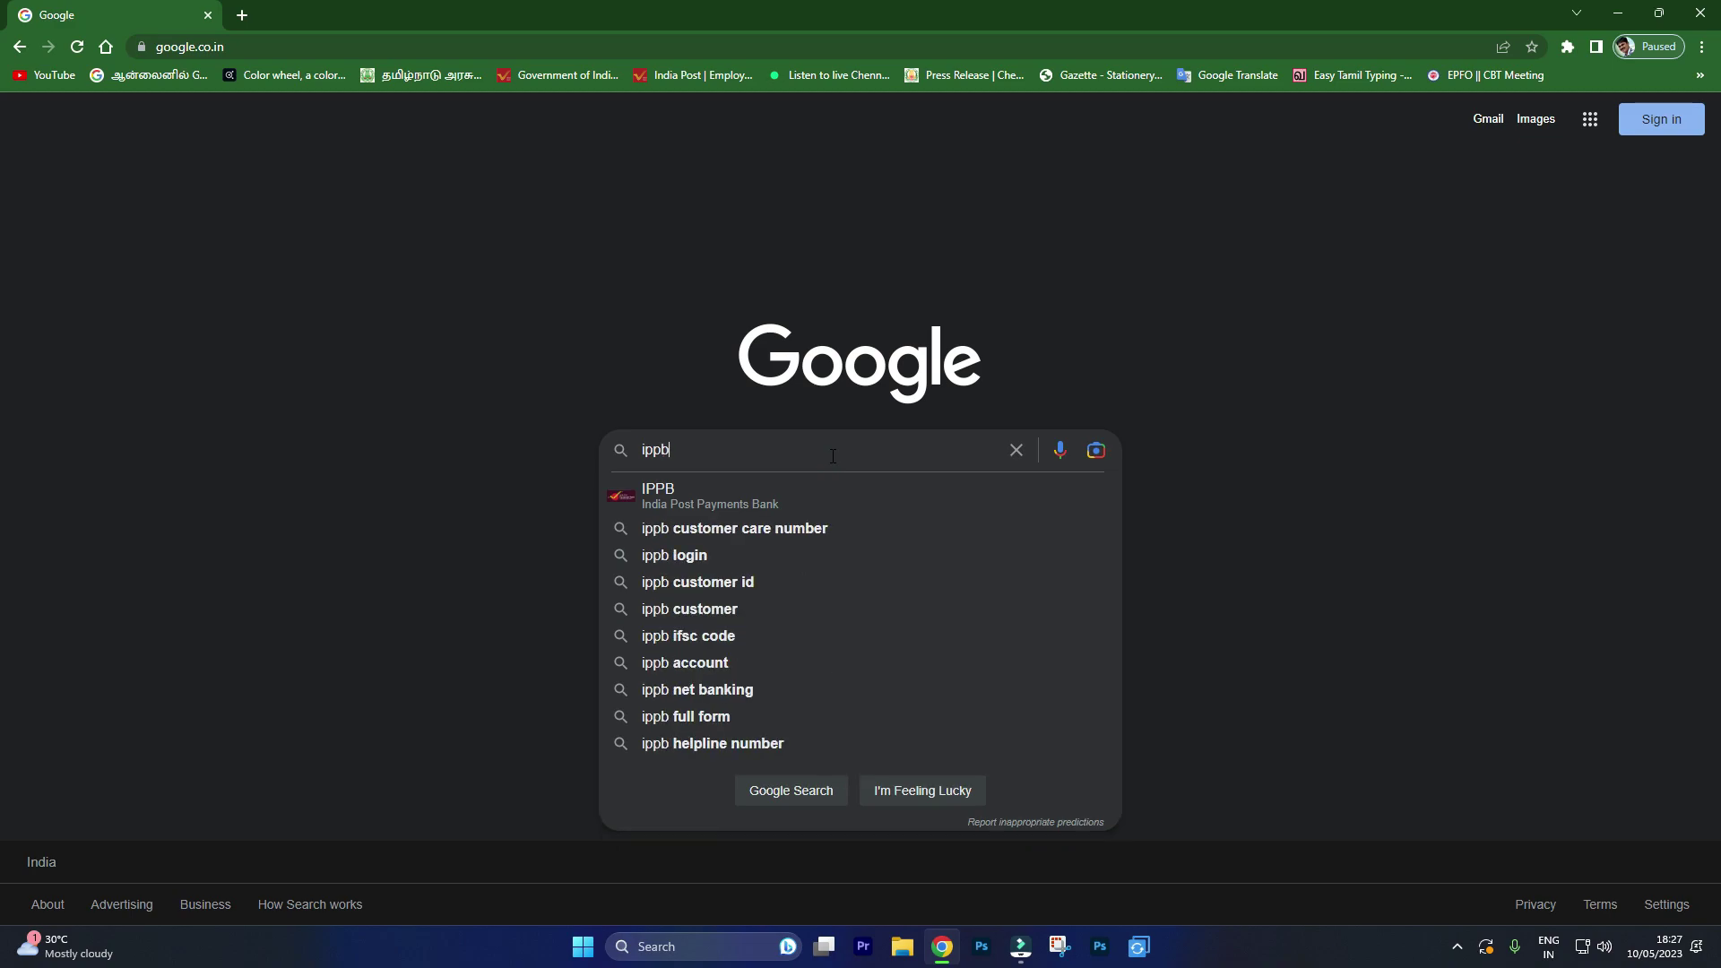
{"action": "key", "text": "Return"}
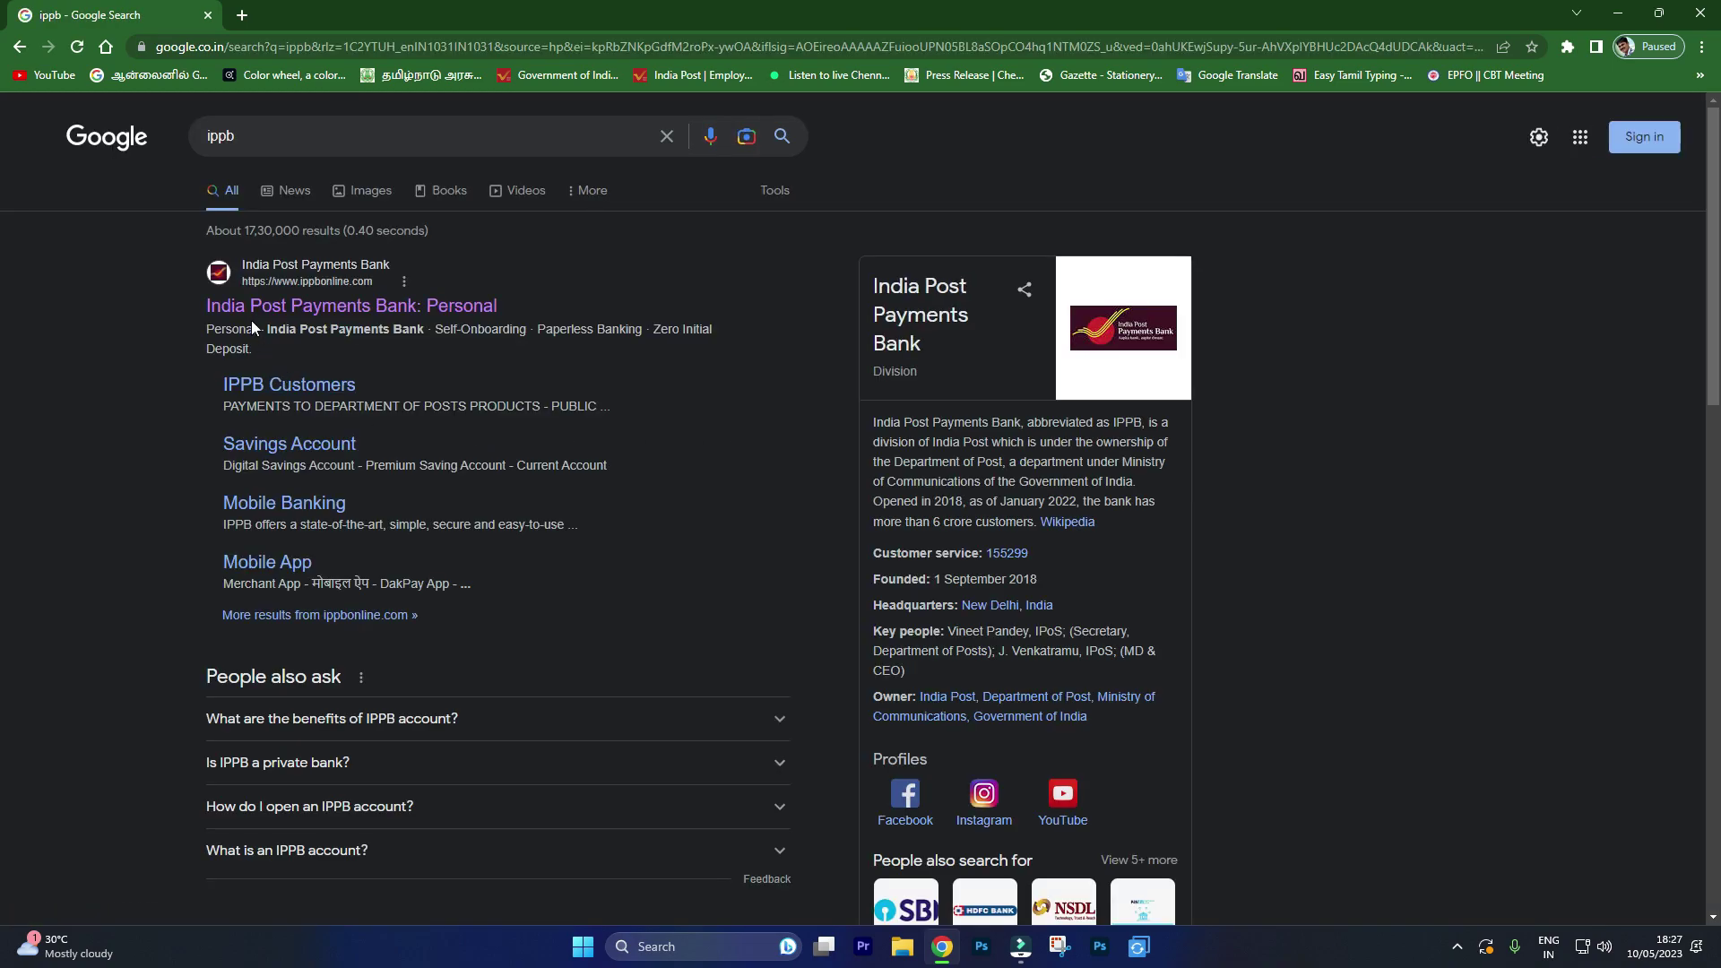
{"action": "left_click", "coordinate": [377, 312]}
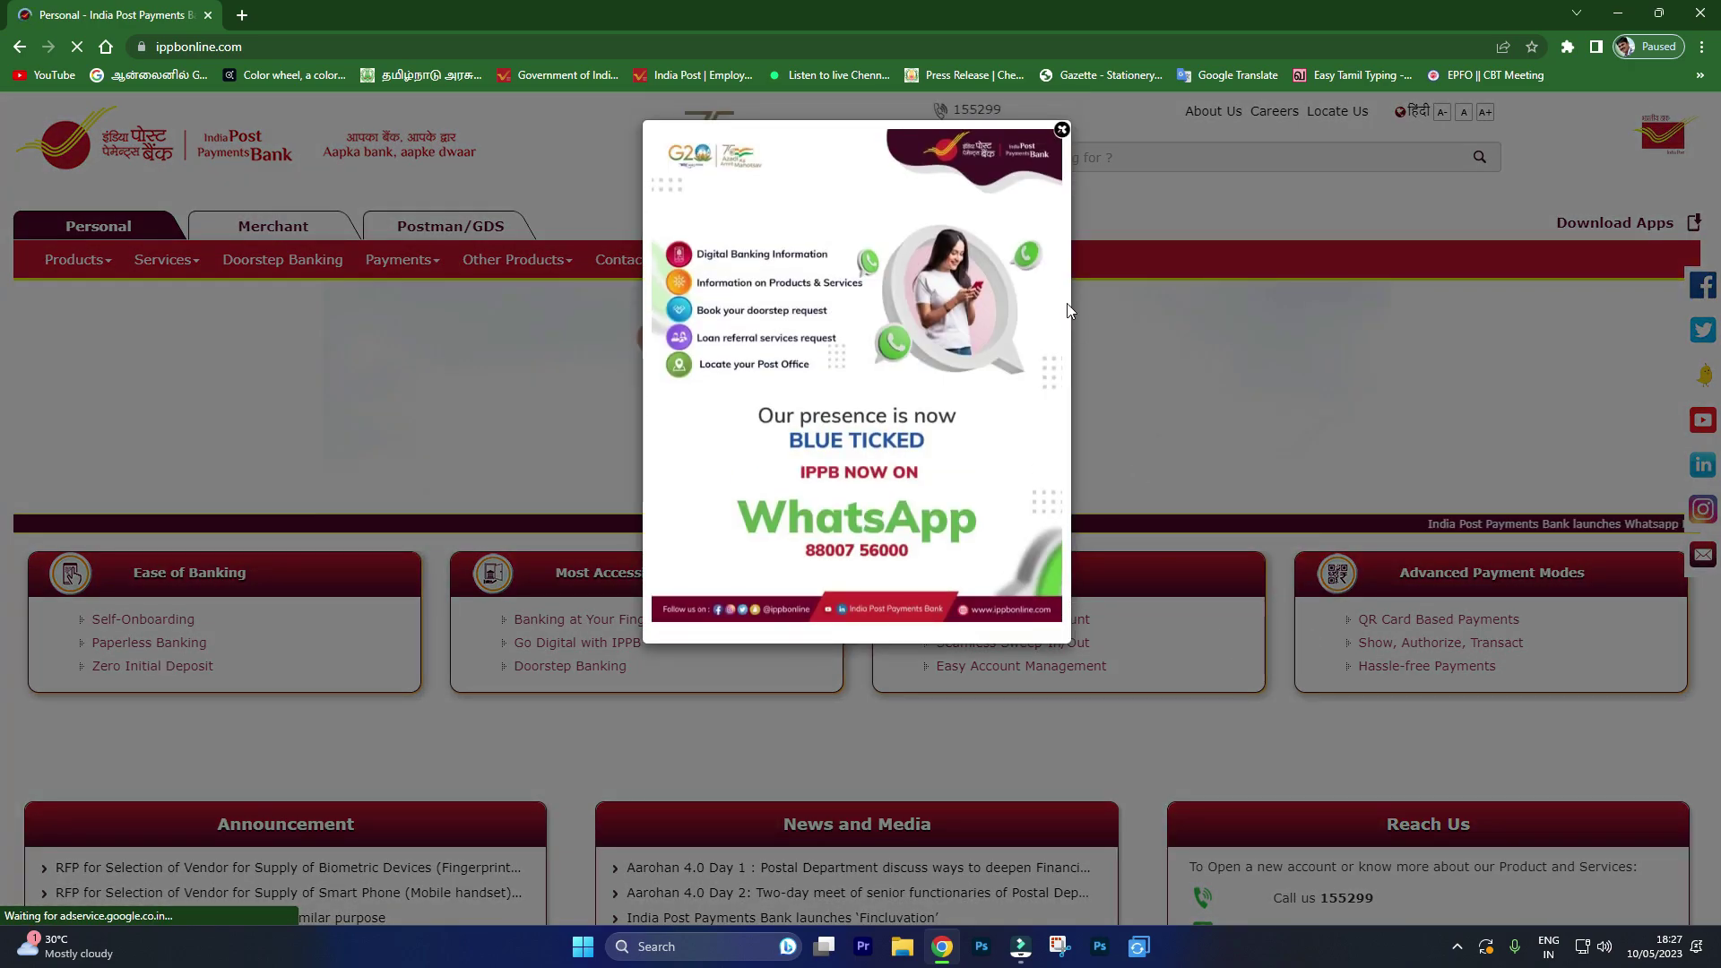
Dismiss the WhatsApp popup, open Payments > DoP Product Payment, and follow the POSBSEVA ePassbook link
{"action": "left_click", "coordinate": [563, 470]}
{"action": "mouse_move", "coordinate": [408, 262]}
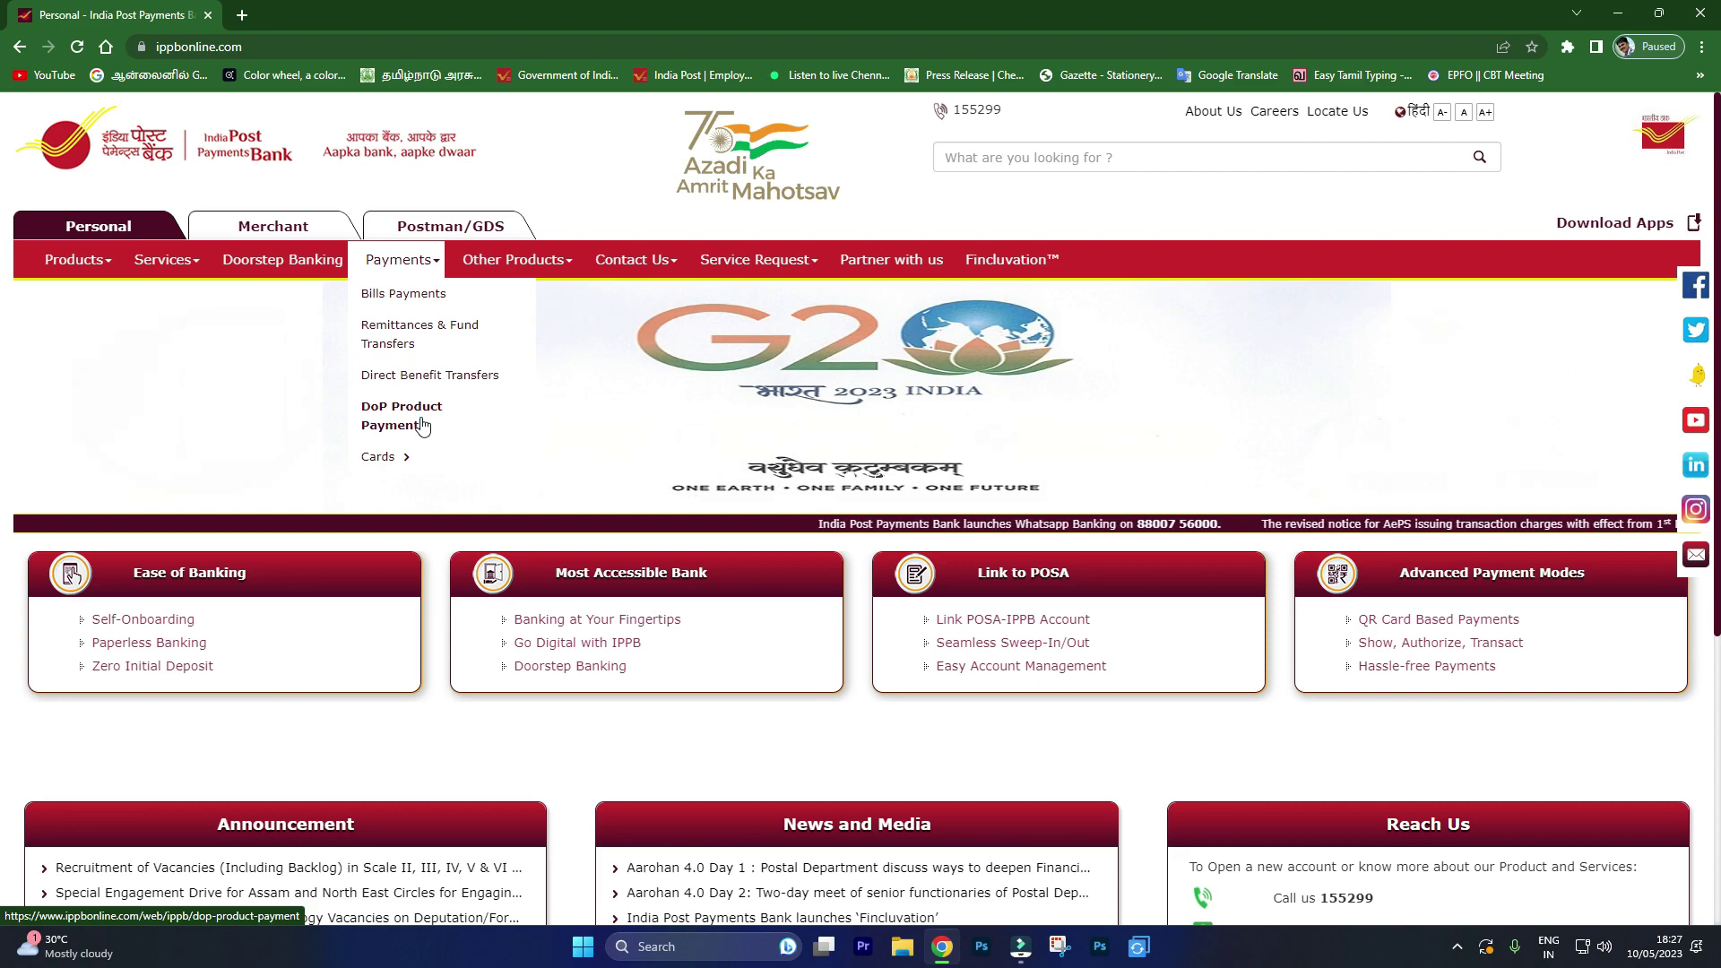
{"action": "left_click", "coordinate": [423, 425]}
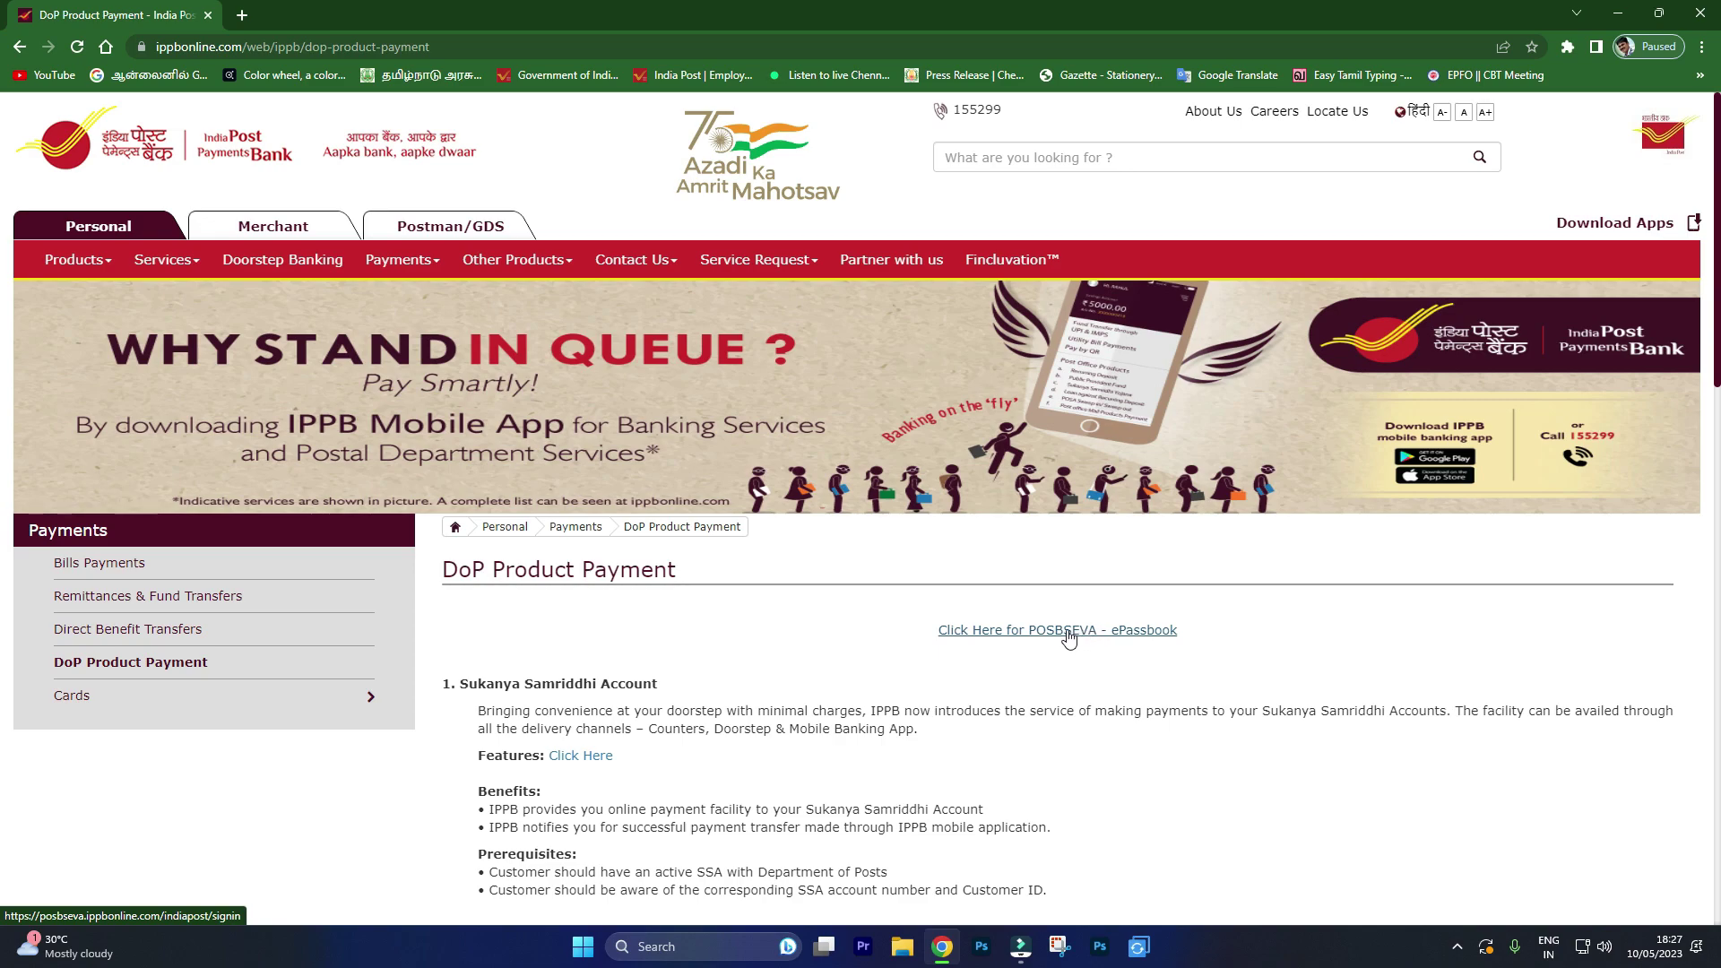
{"action": "left_click", "coordinate": [1068, 637]}
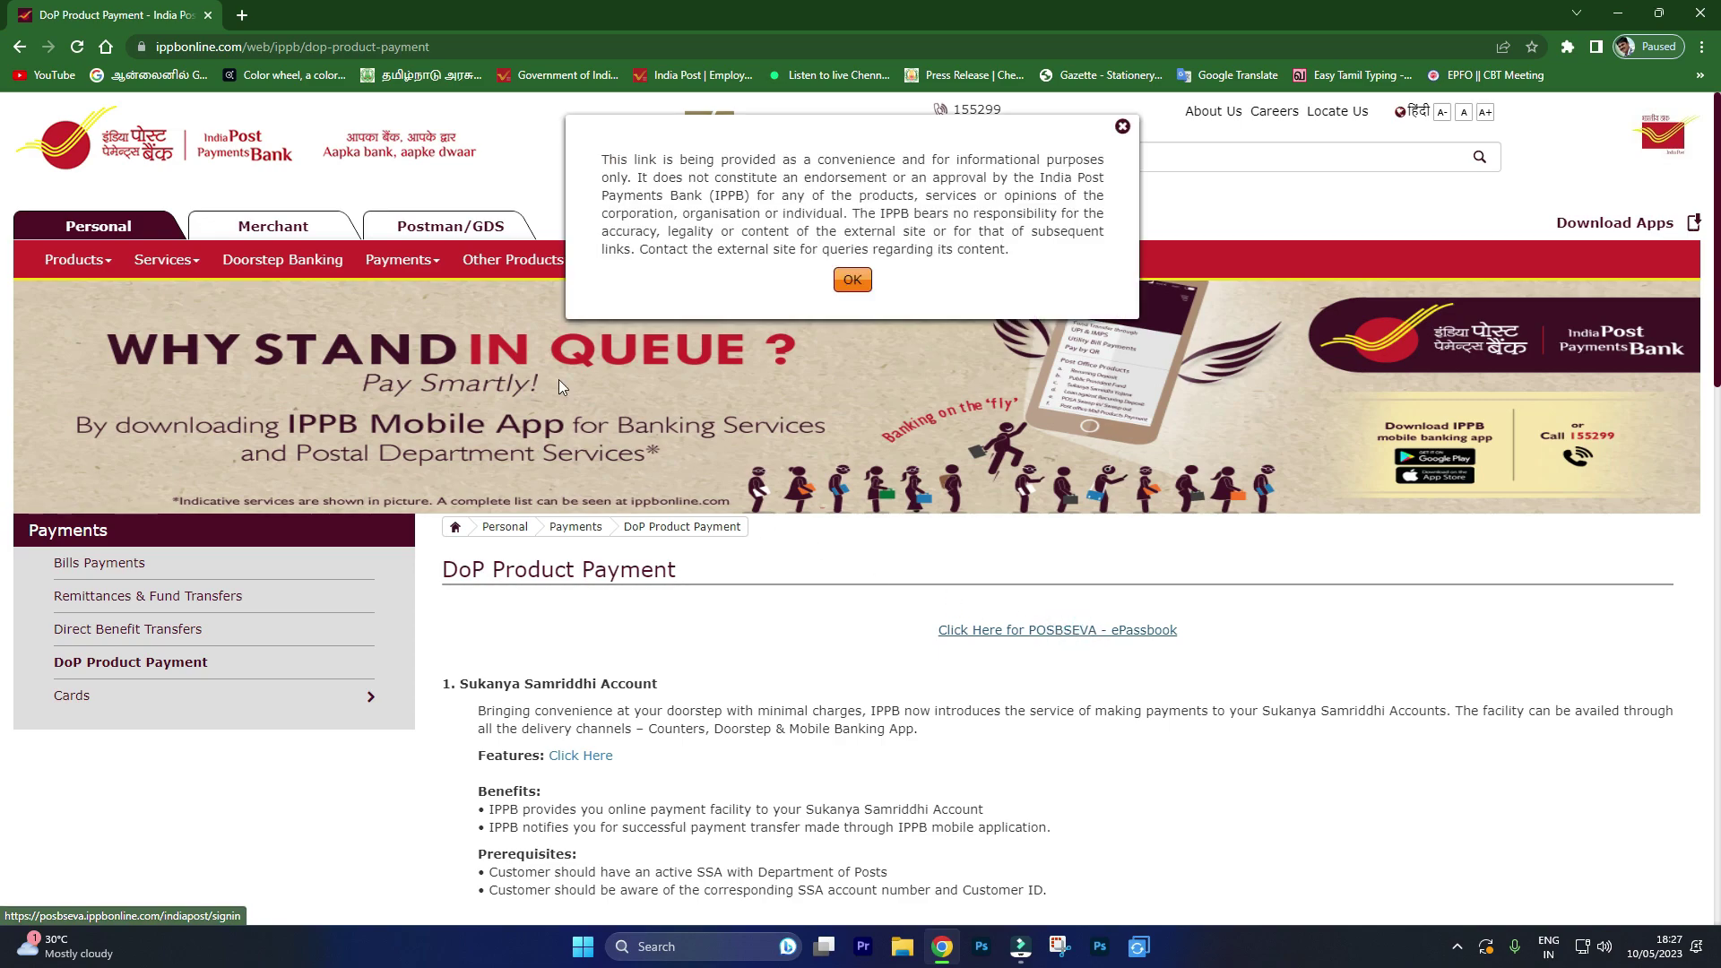
Accept the disclaimer and enter the registered mobile number and the captcha
{"action": "left_click", "coordinate": [869, 280]}
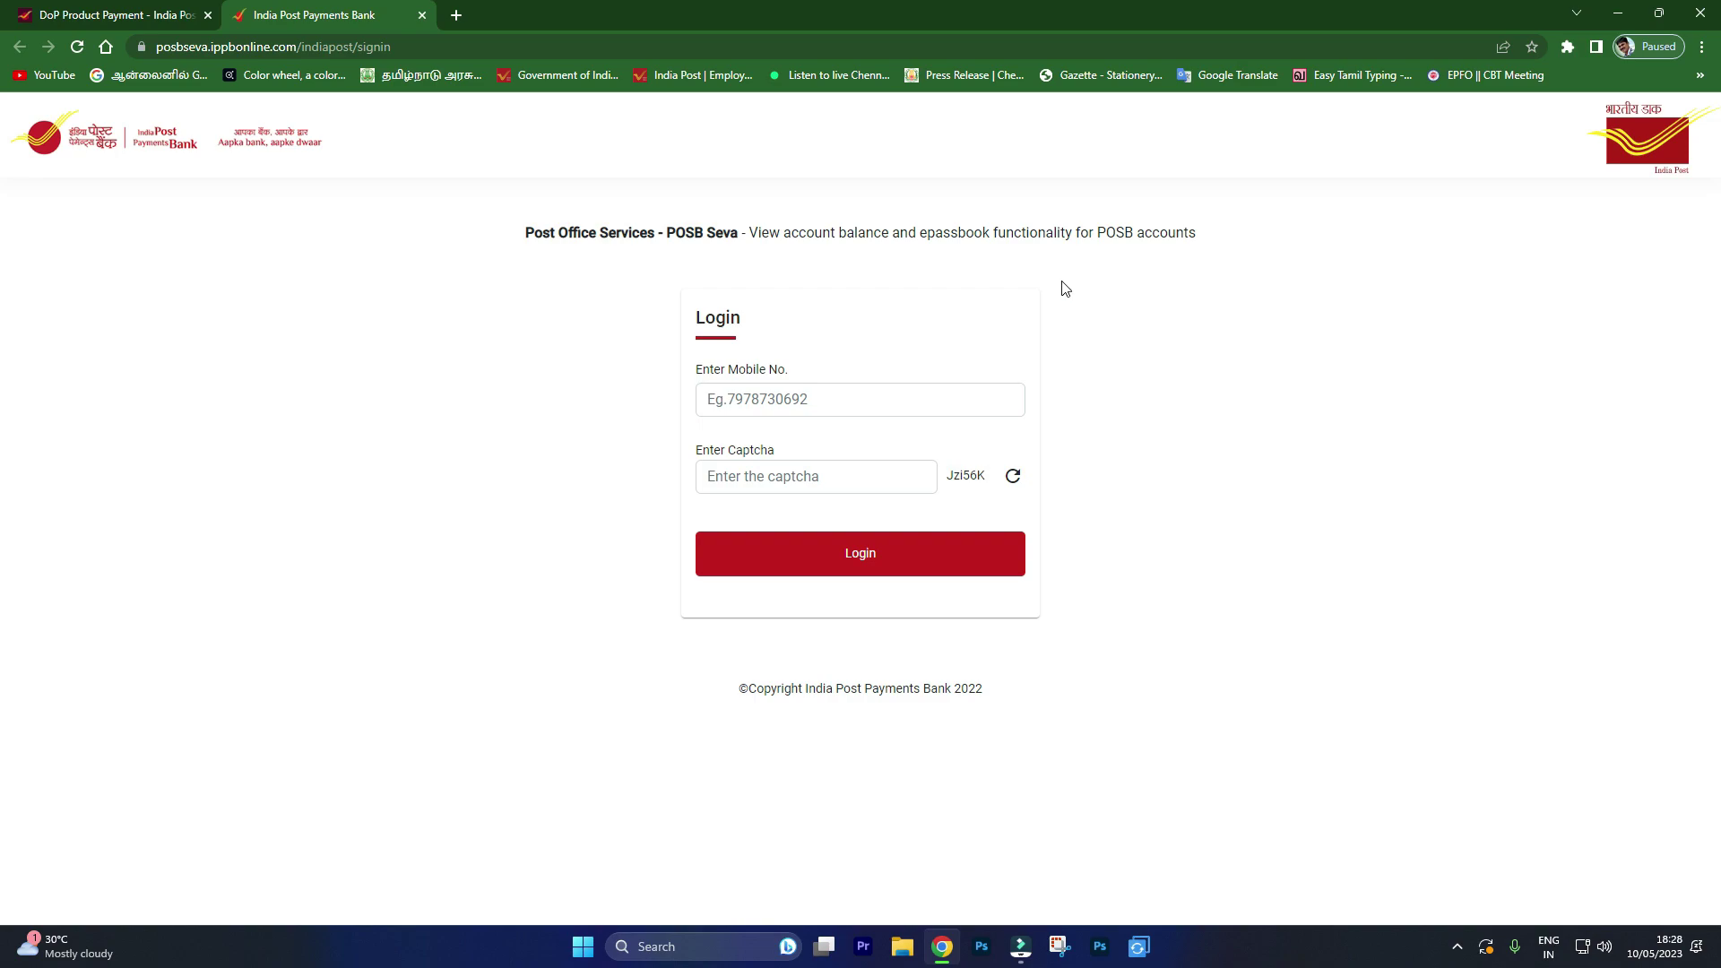
{"action": "left_click", "coordinate": [883, 405]}
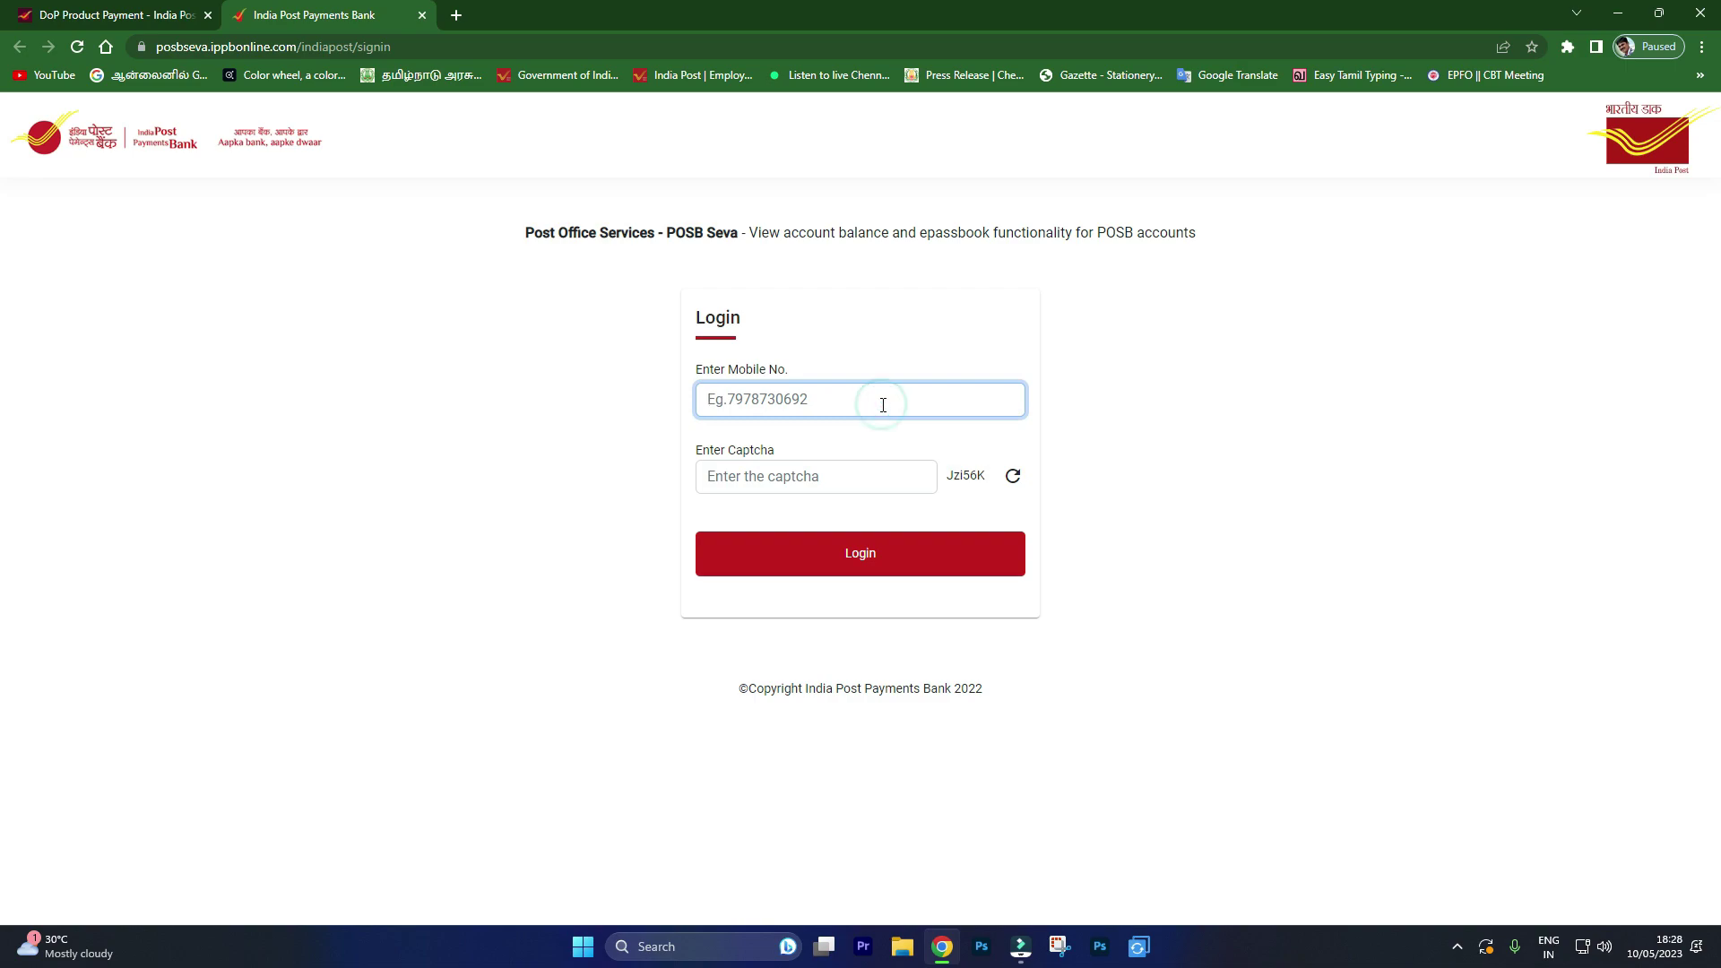
{"action": "type", "text": "98765432"}
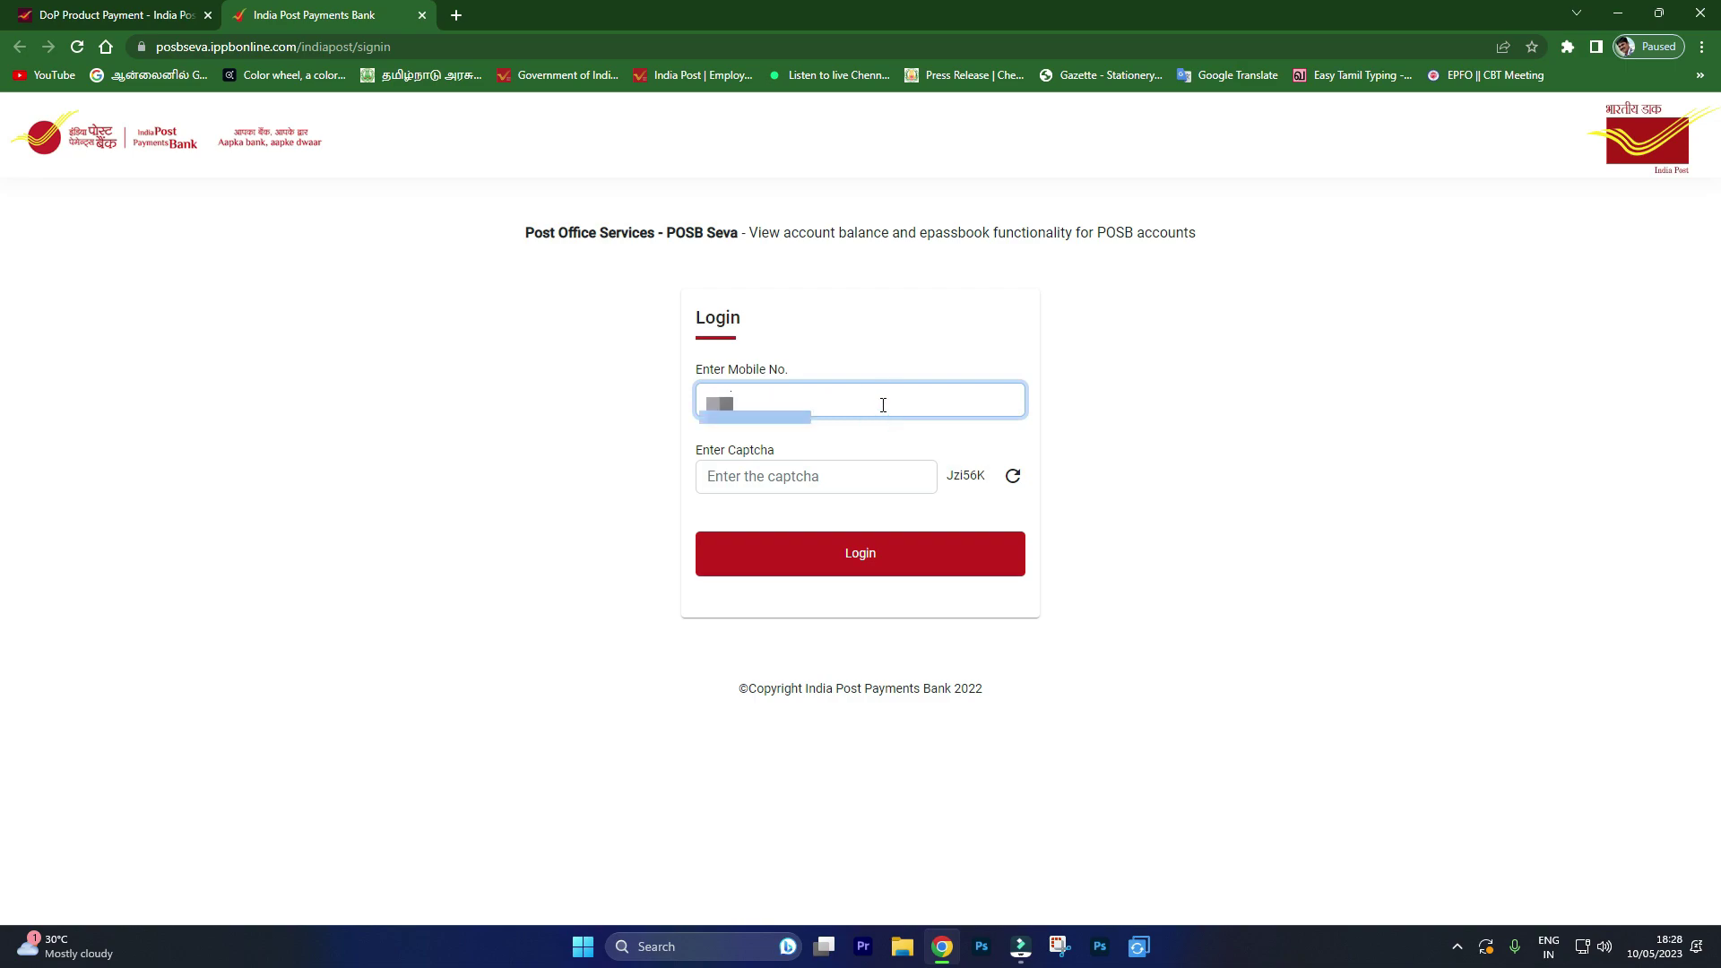
{"action": "left_click", "coordinate": [839, 484]}
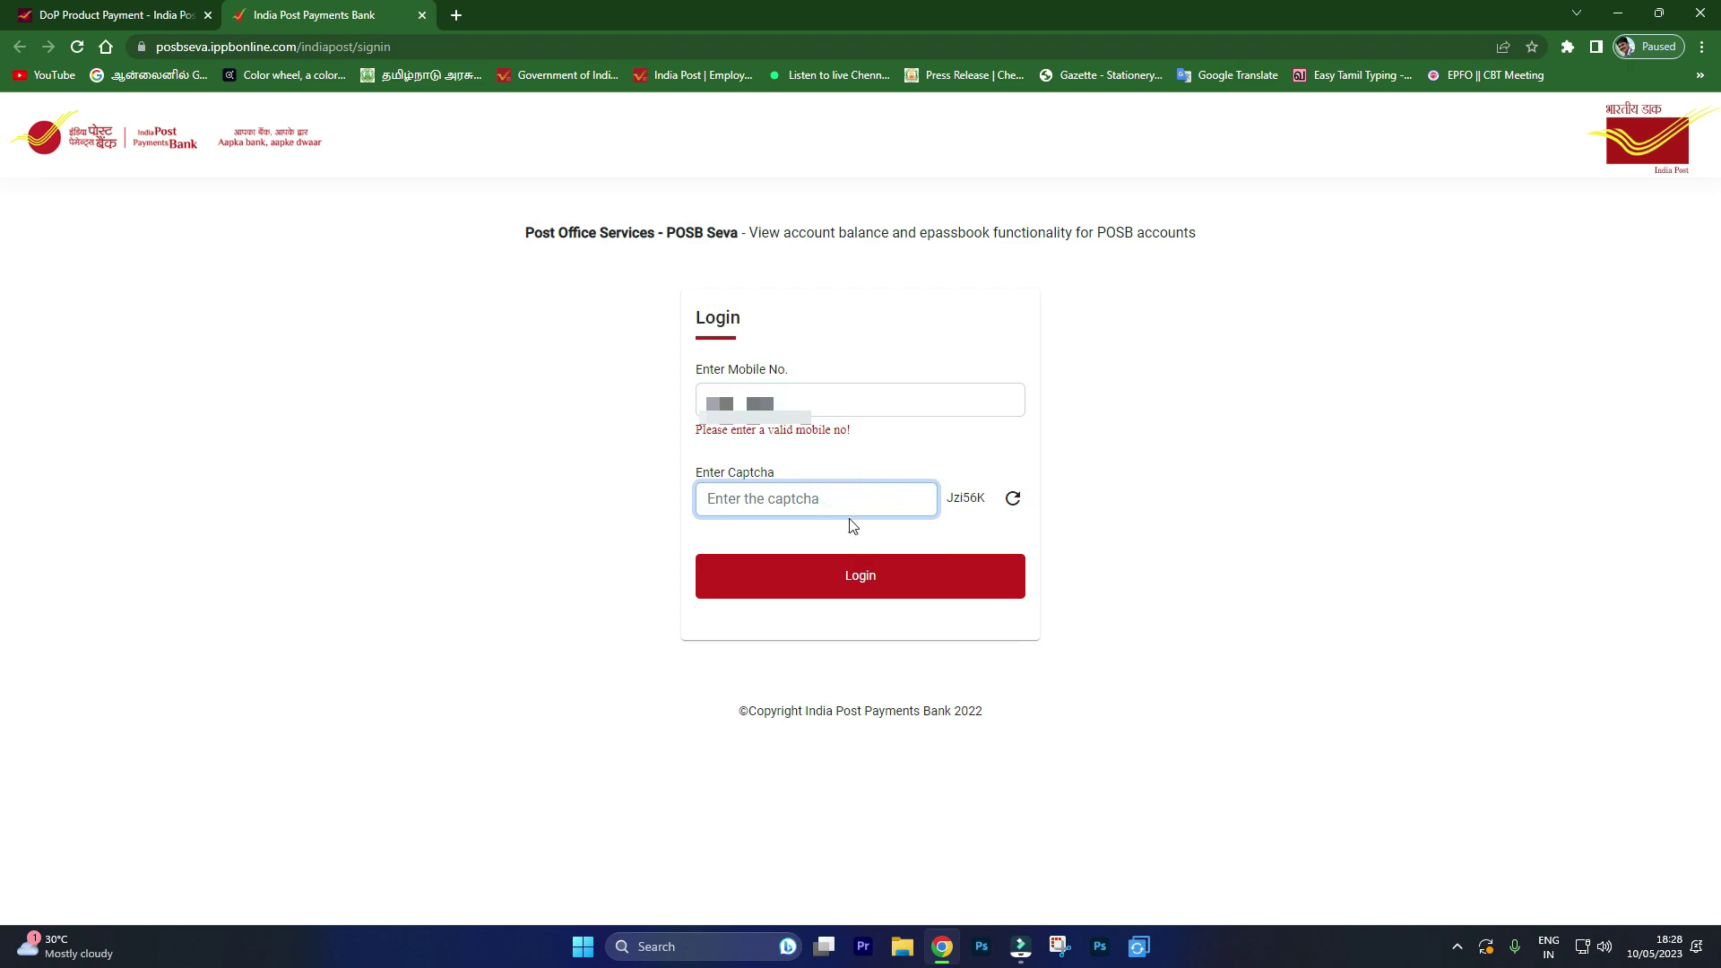
{"action": "left_click", "coordinate": [753, 499]}
{"action": "type", "text": "Jzi56K"}
Correct the mobile number, log in, and submit the received OTP
{"action": "left_click", "coordinate": [830, 565]}
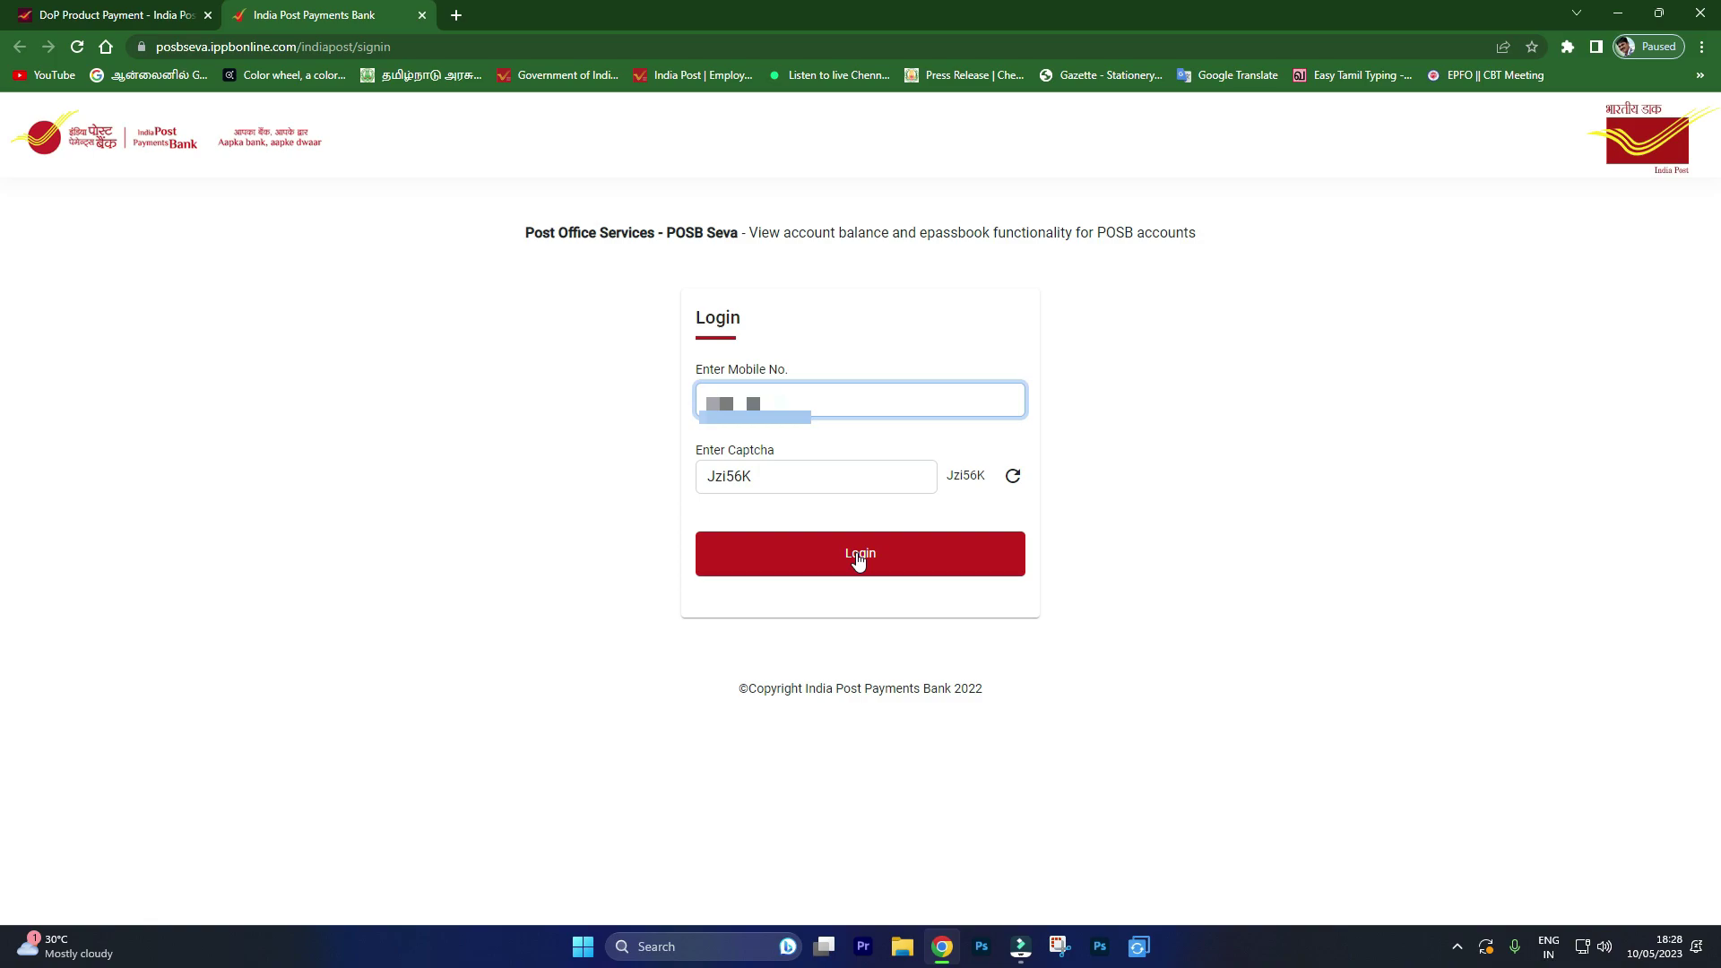
{"action": "left_click", "coordinate": [857, 556]}
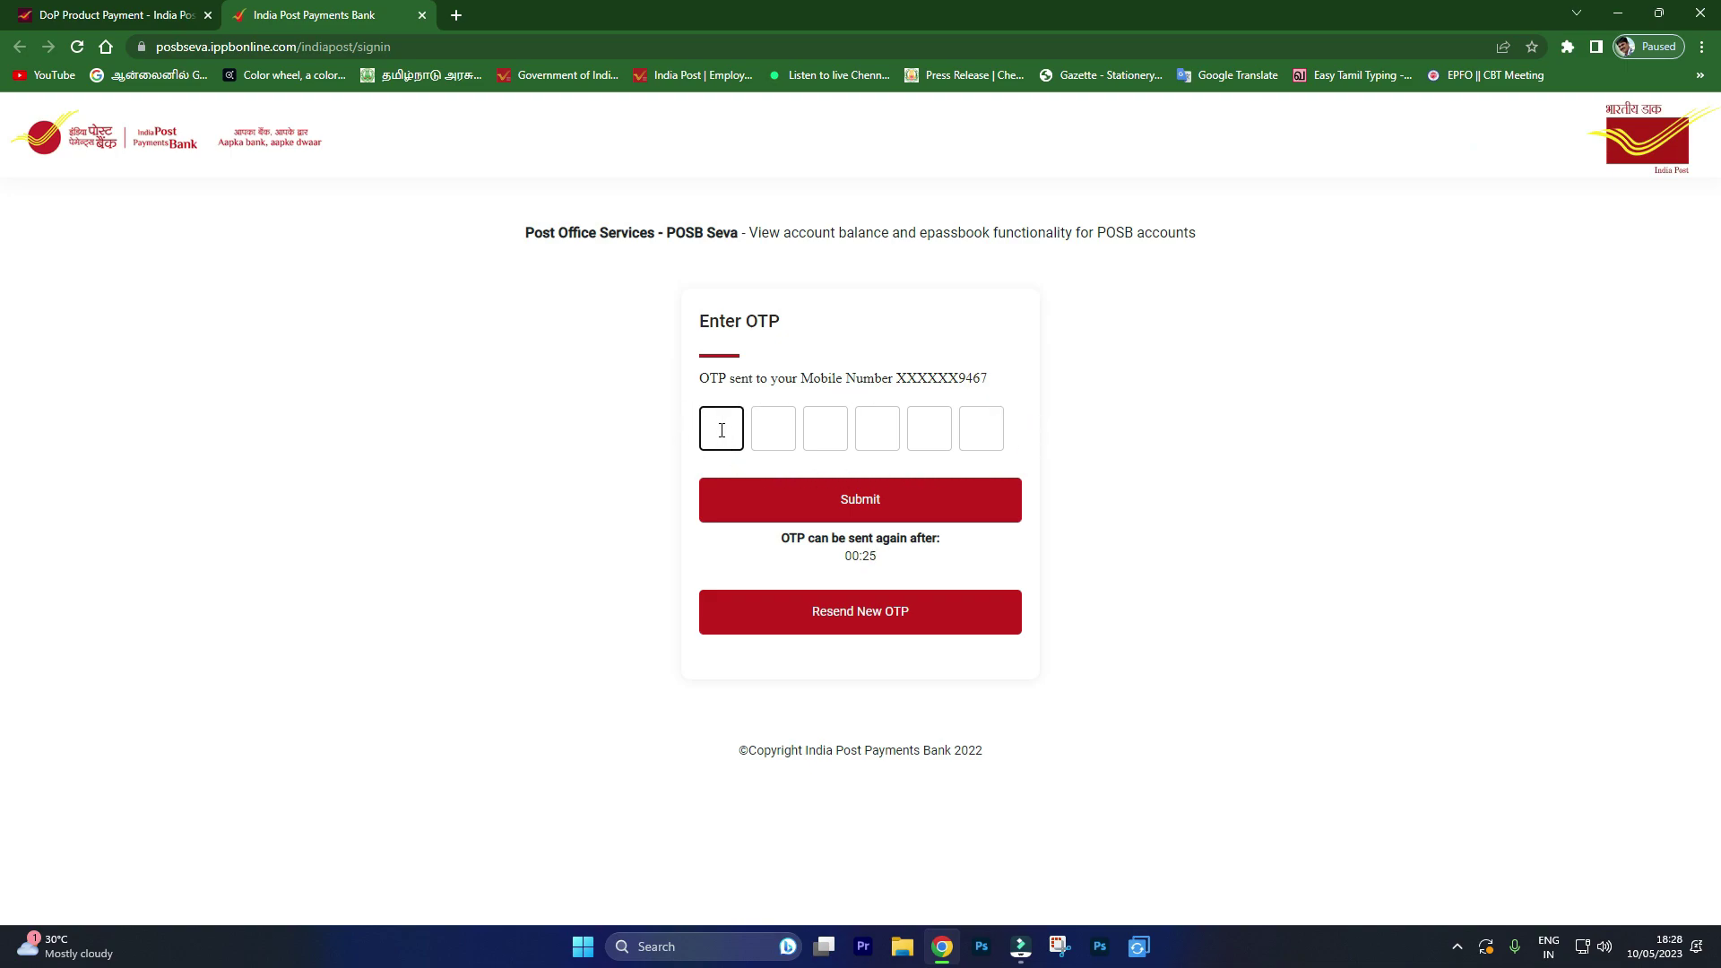
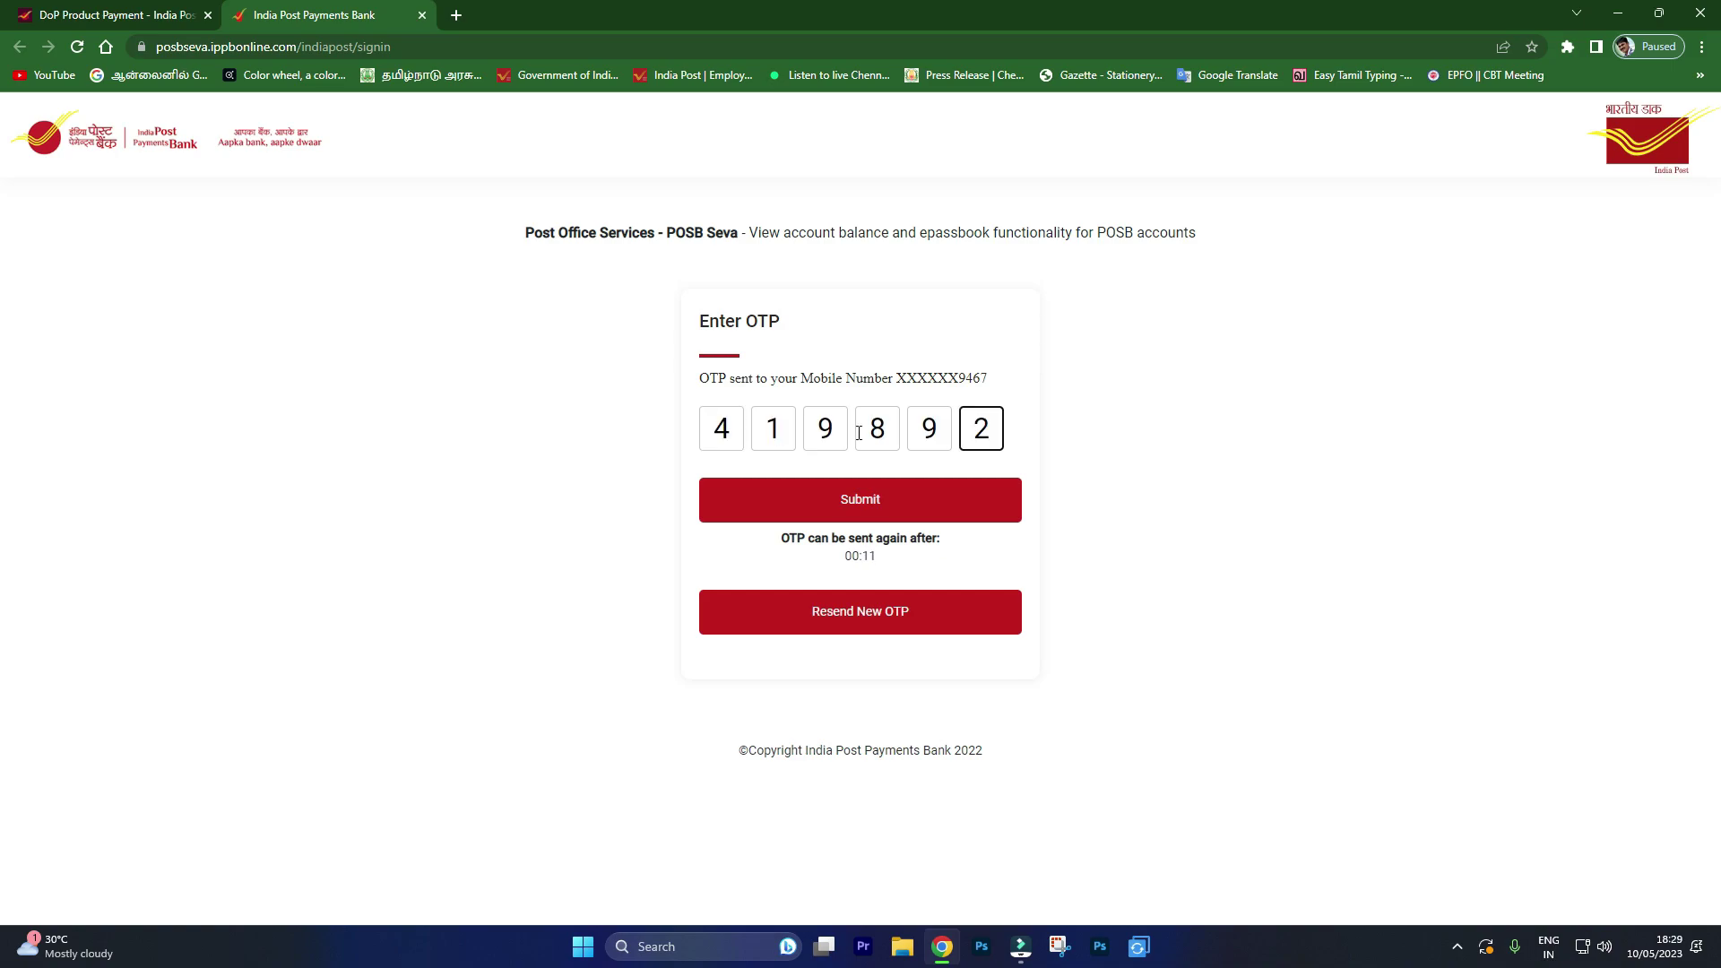
{"action": "left_click", "coordinate": [868, 502]}
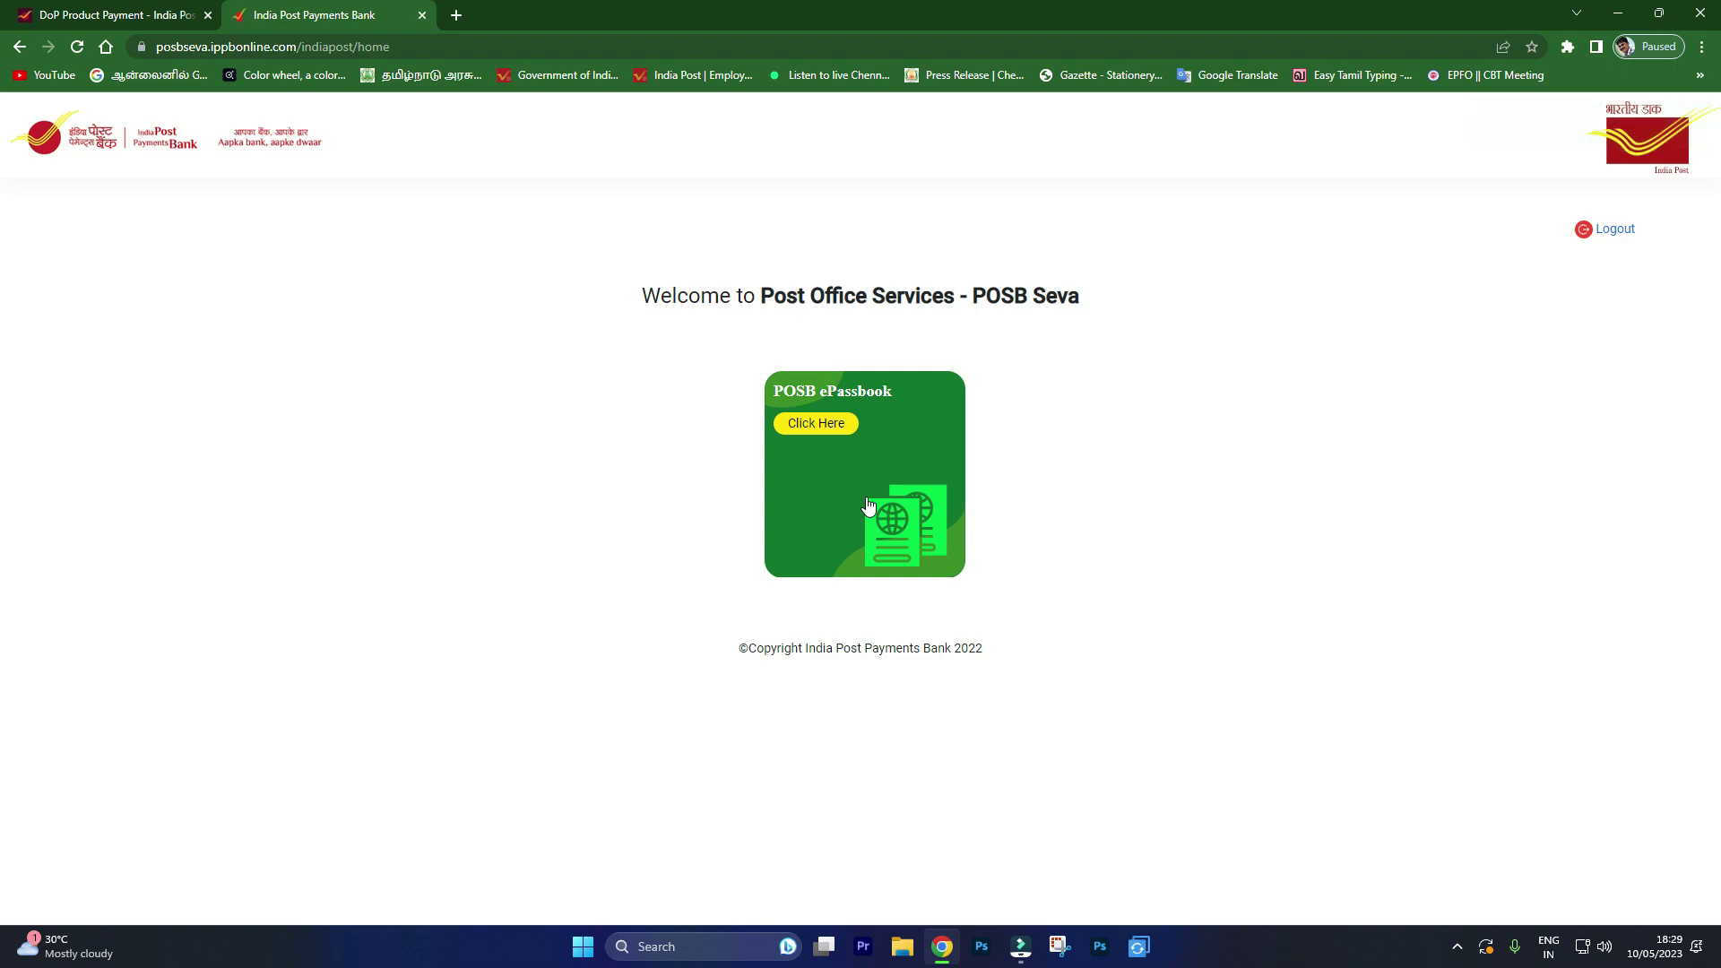
Open POSB ePassbook, choose Post Office Savings Account(SB) as scheme type, and start the account number
{"action": "left_click", "coordinate": [825, 428]}
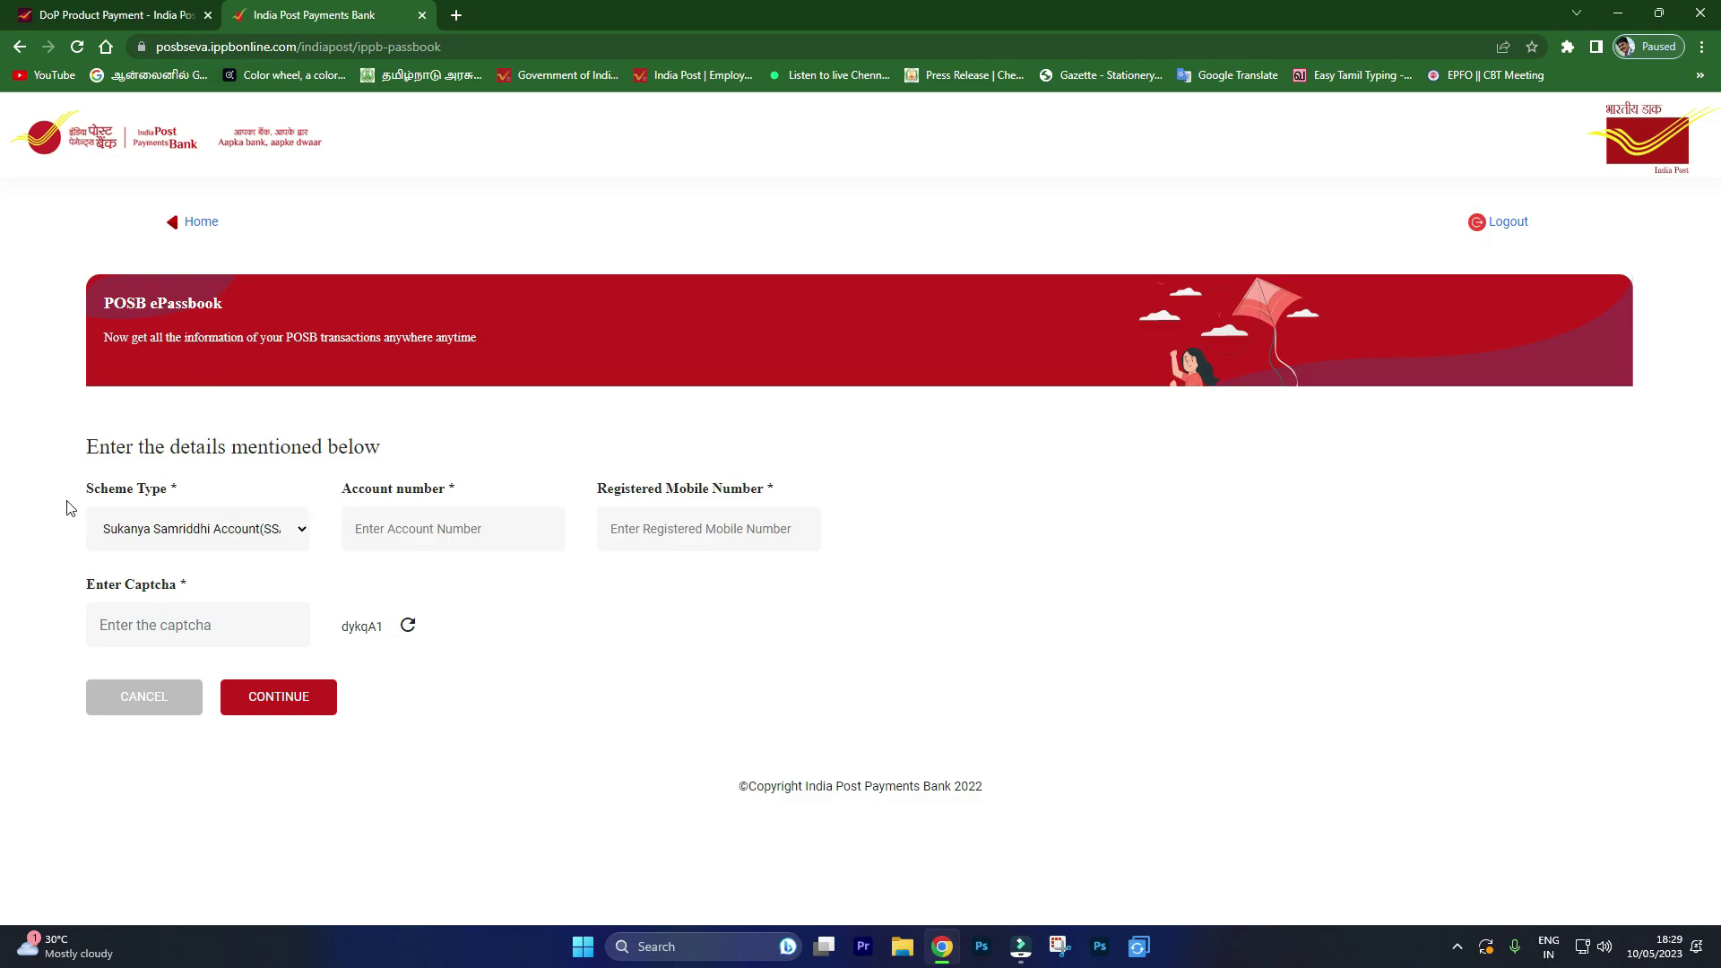
{"action": "left_click", "coordinate": [303, 534]}
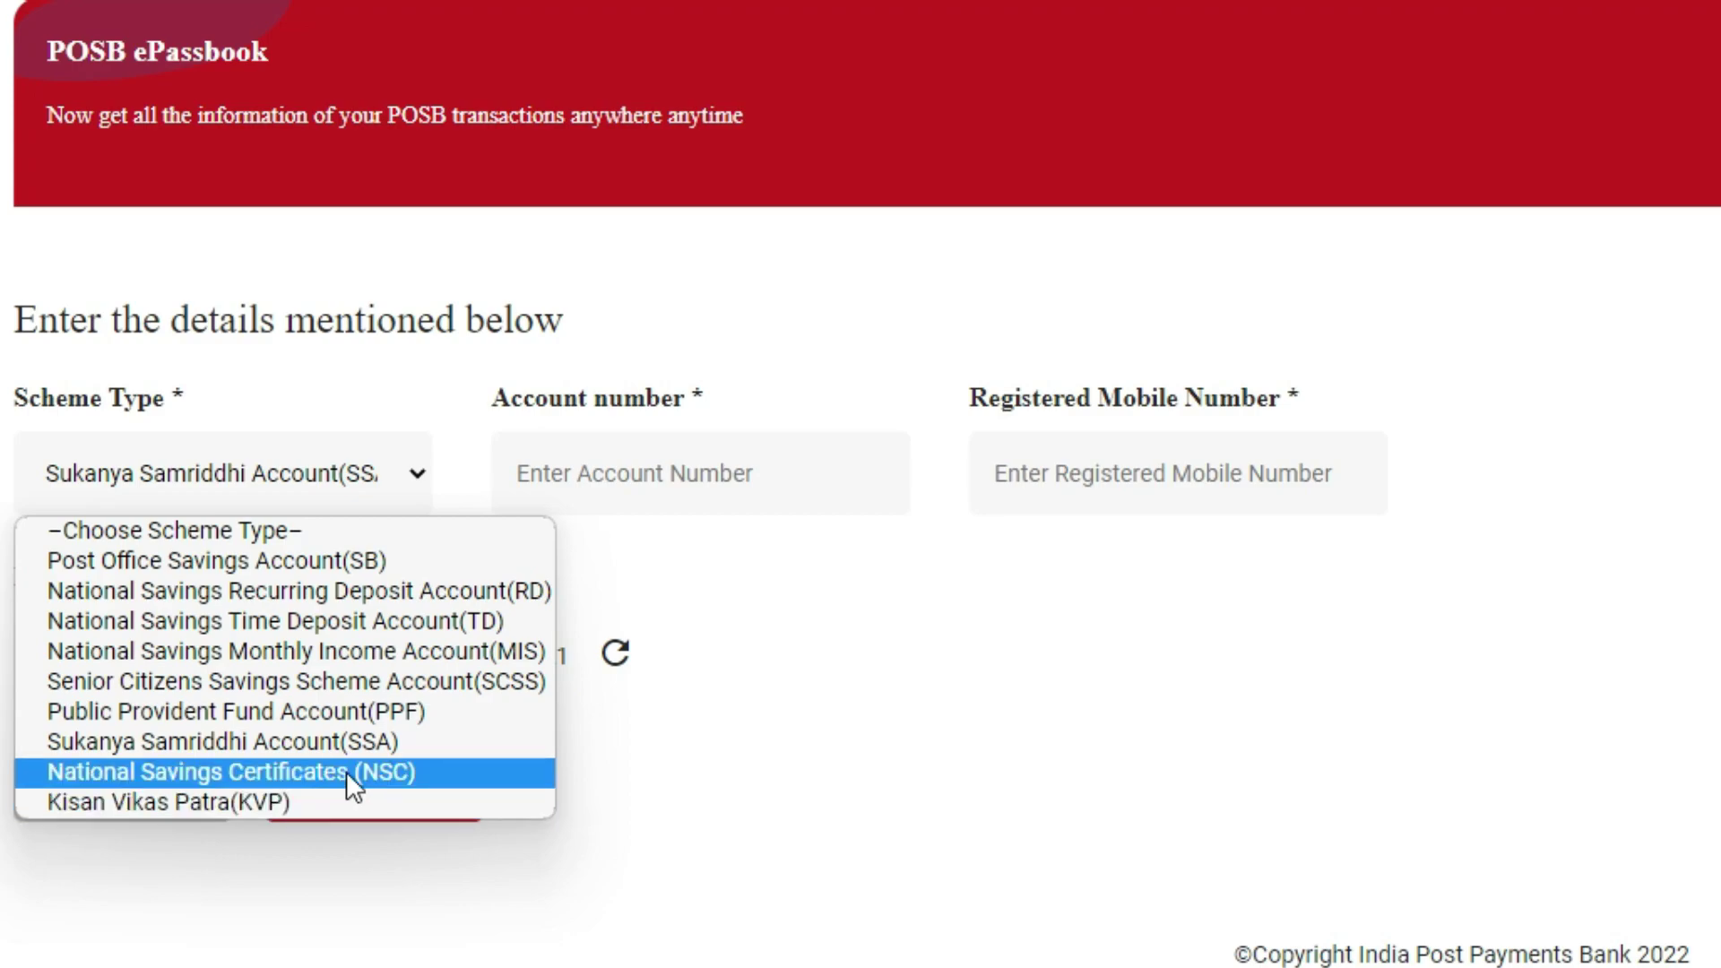
{"action": "left_click", "coordinate": [358, 562]}
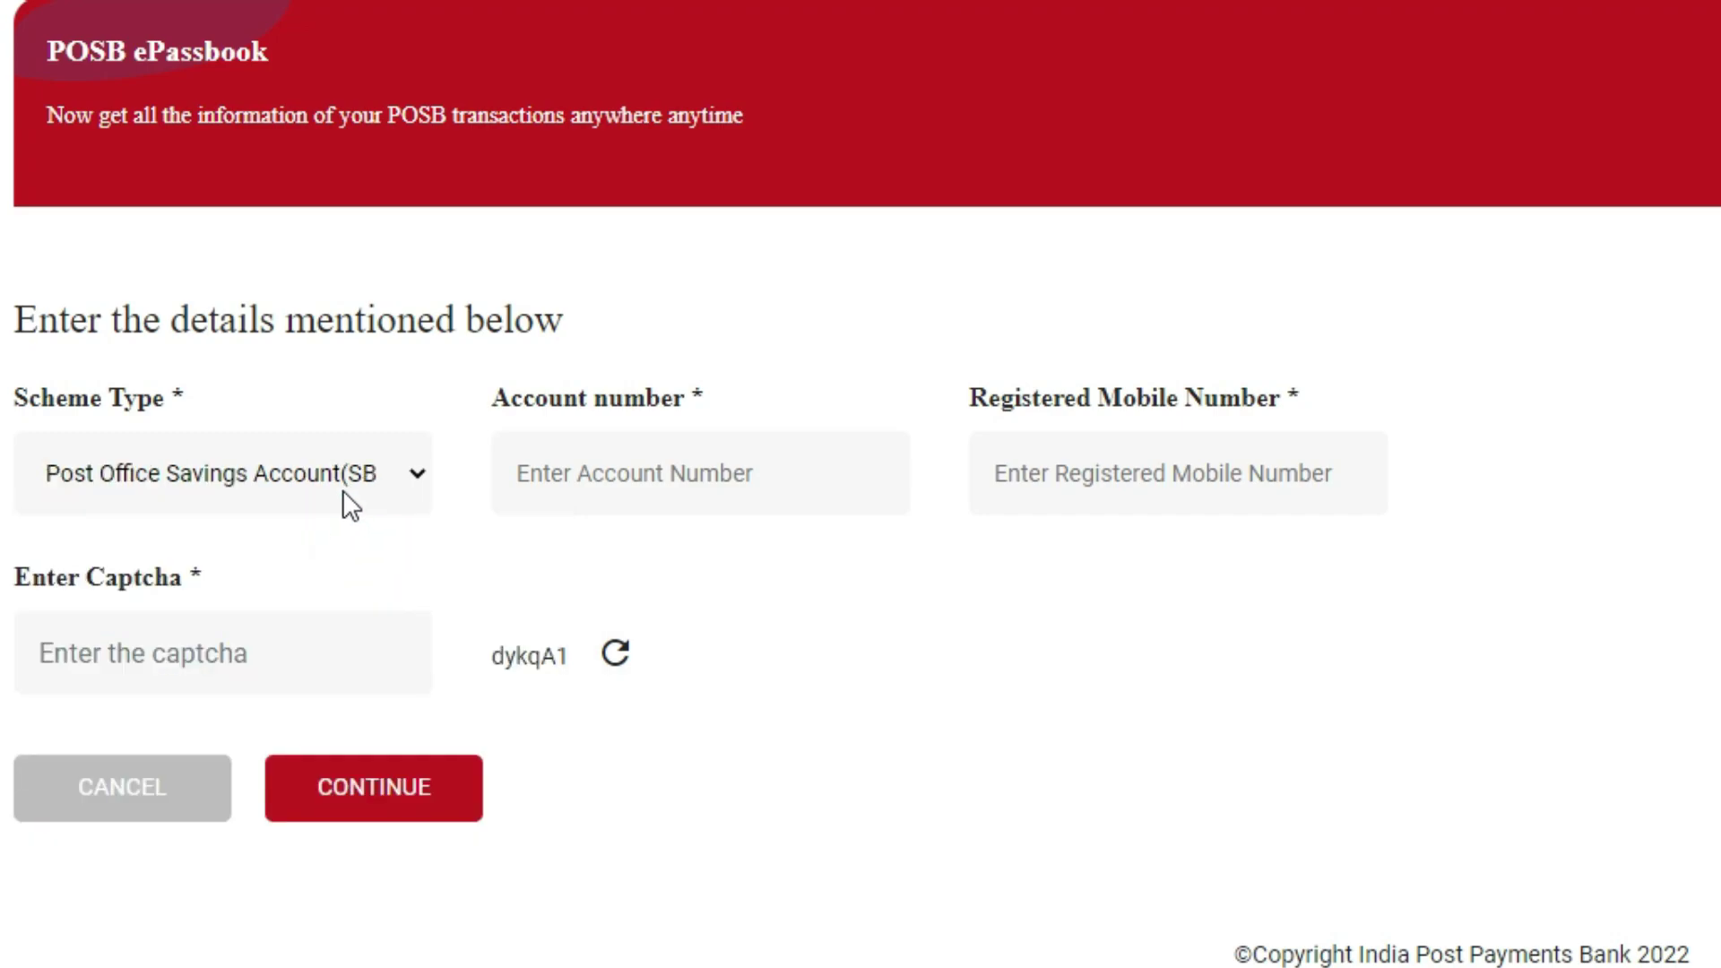
{"action": "left_click", "coordinate": [640, 478]}
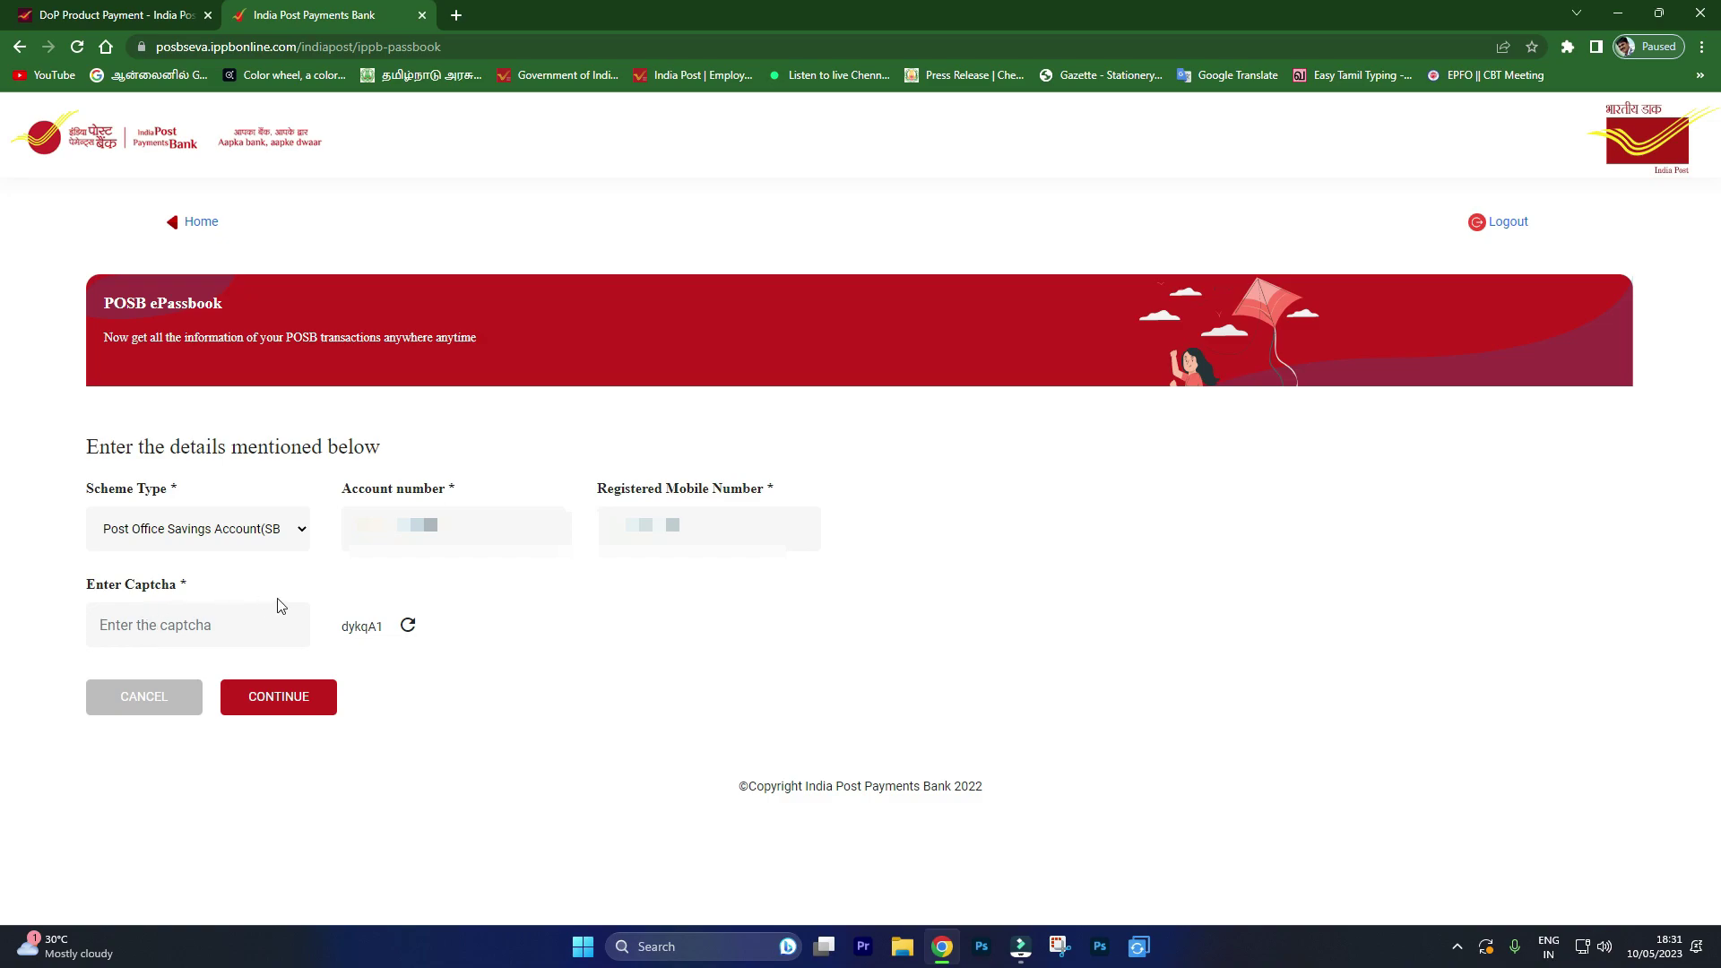
Enter the captcha, continue to request an OTP, and verify the OTP
{"action": "left_click", "coordinate": [178, 625]}
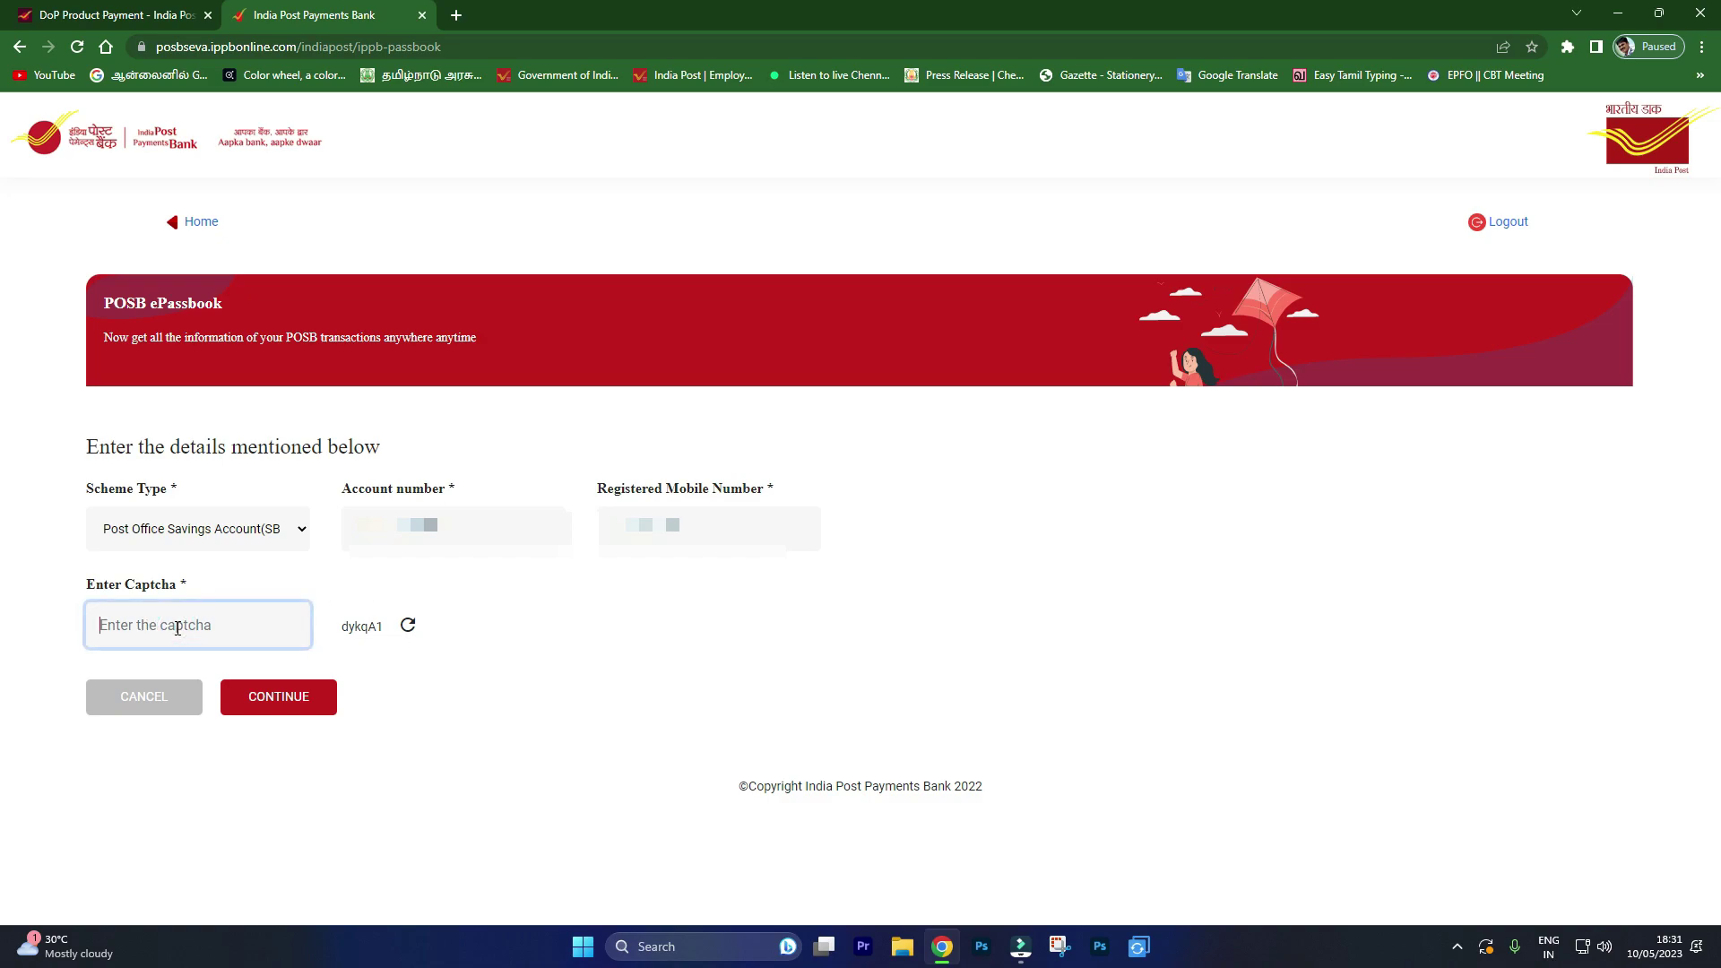
{"action": "type", "text": "D"}
{"action": "key", "text": "BackSpace"}
{"action": "type", "text": "dykqA1"}
{"action": "left_click", "coordinate": [291, 708]}
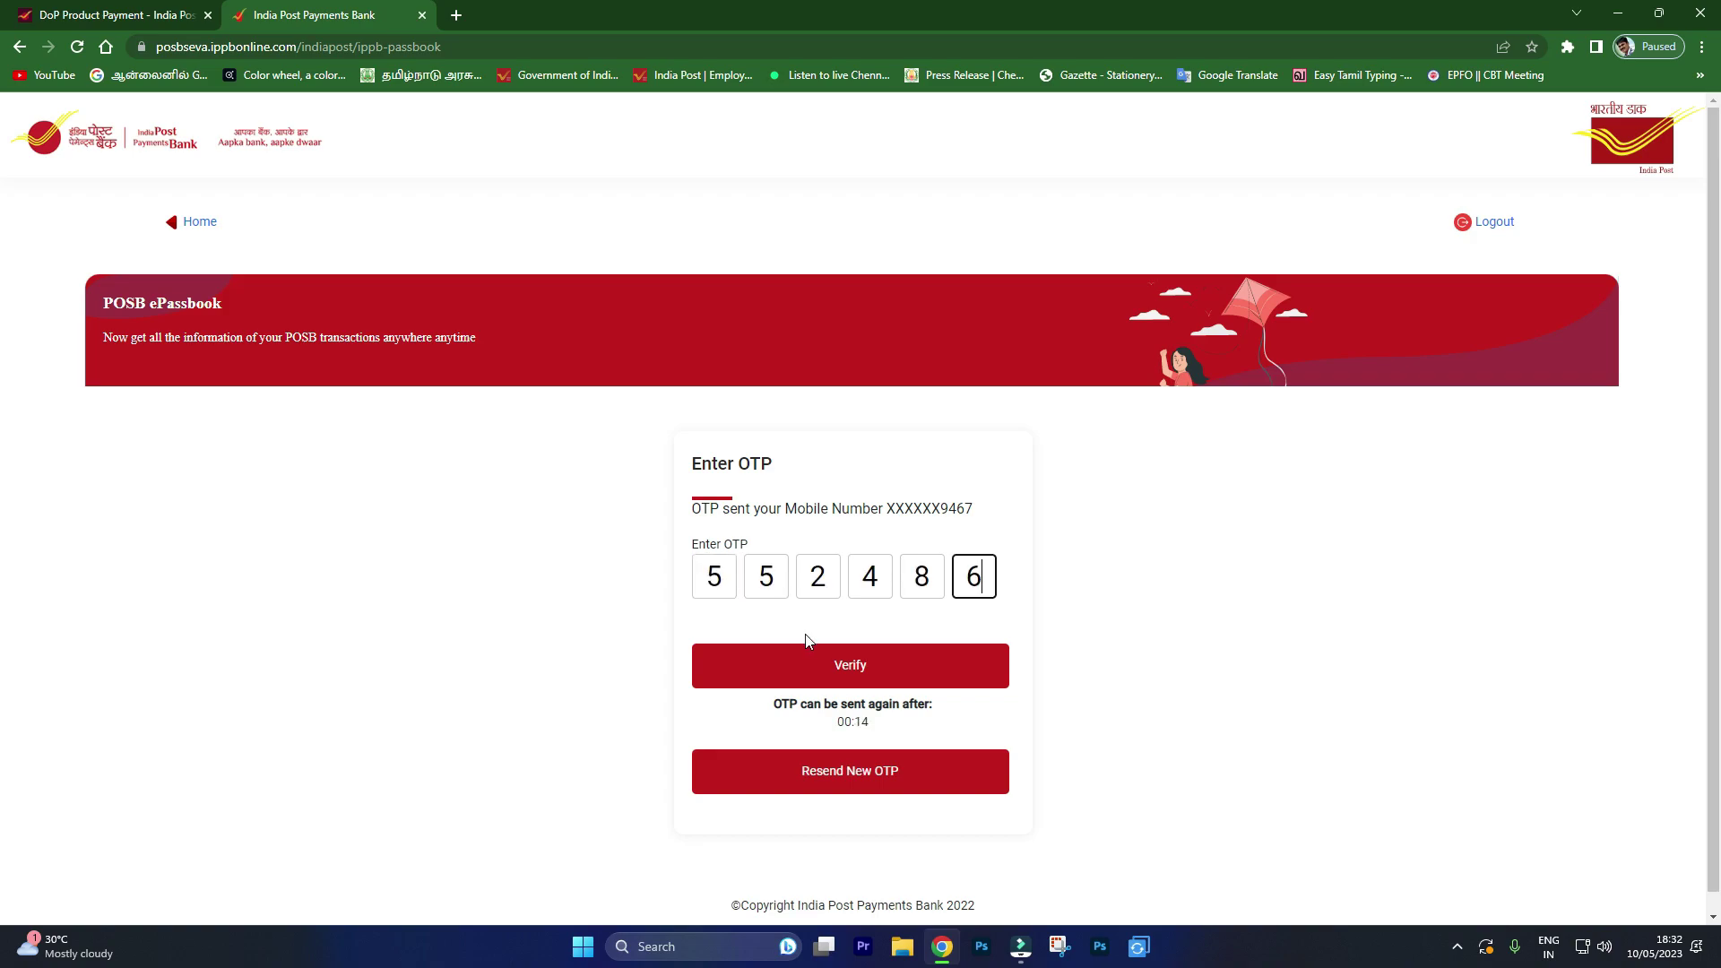
{"action": "left_click", "coordinate": [843, 666]}
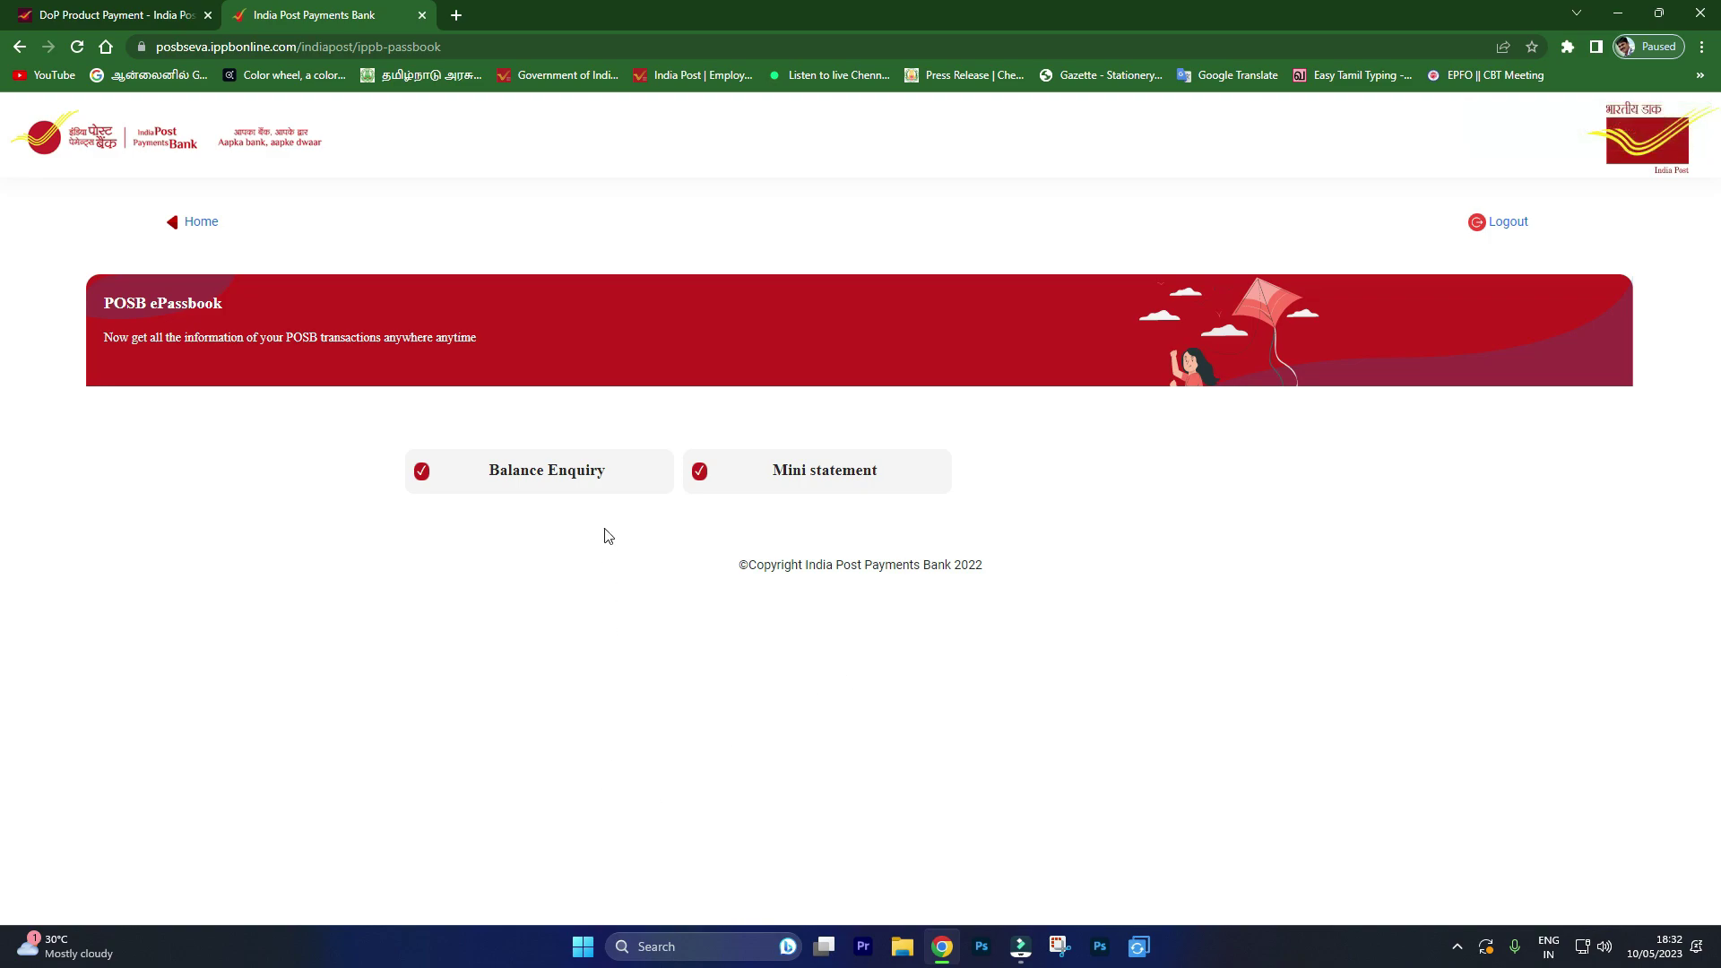
View the ₹2,790.00 balance, go back, and show the 10-transaction mini statement
{"action": "left_click", "coordinate": [544, 484]}
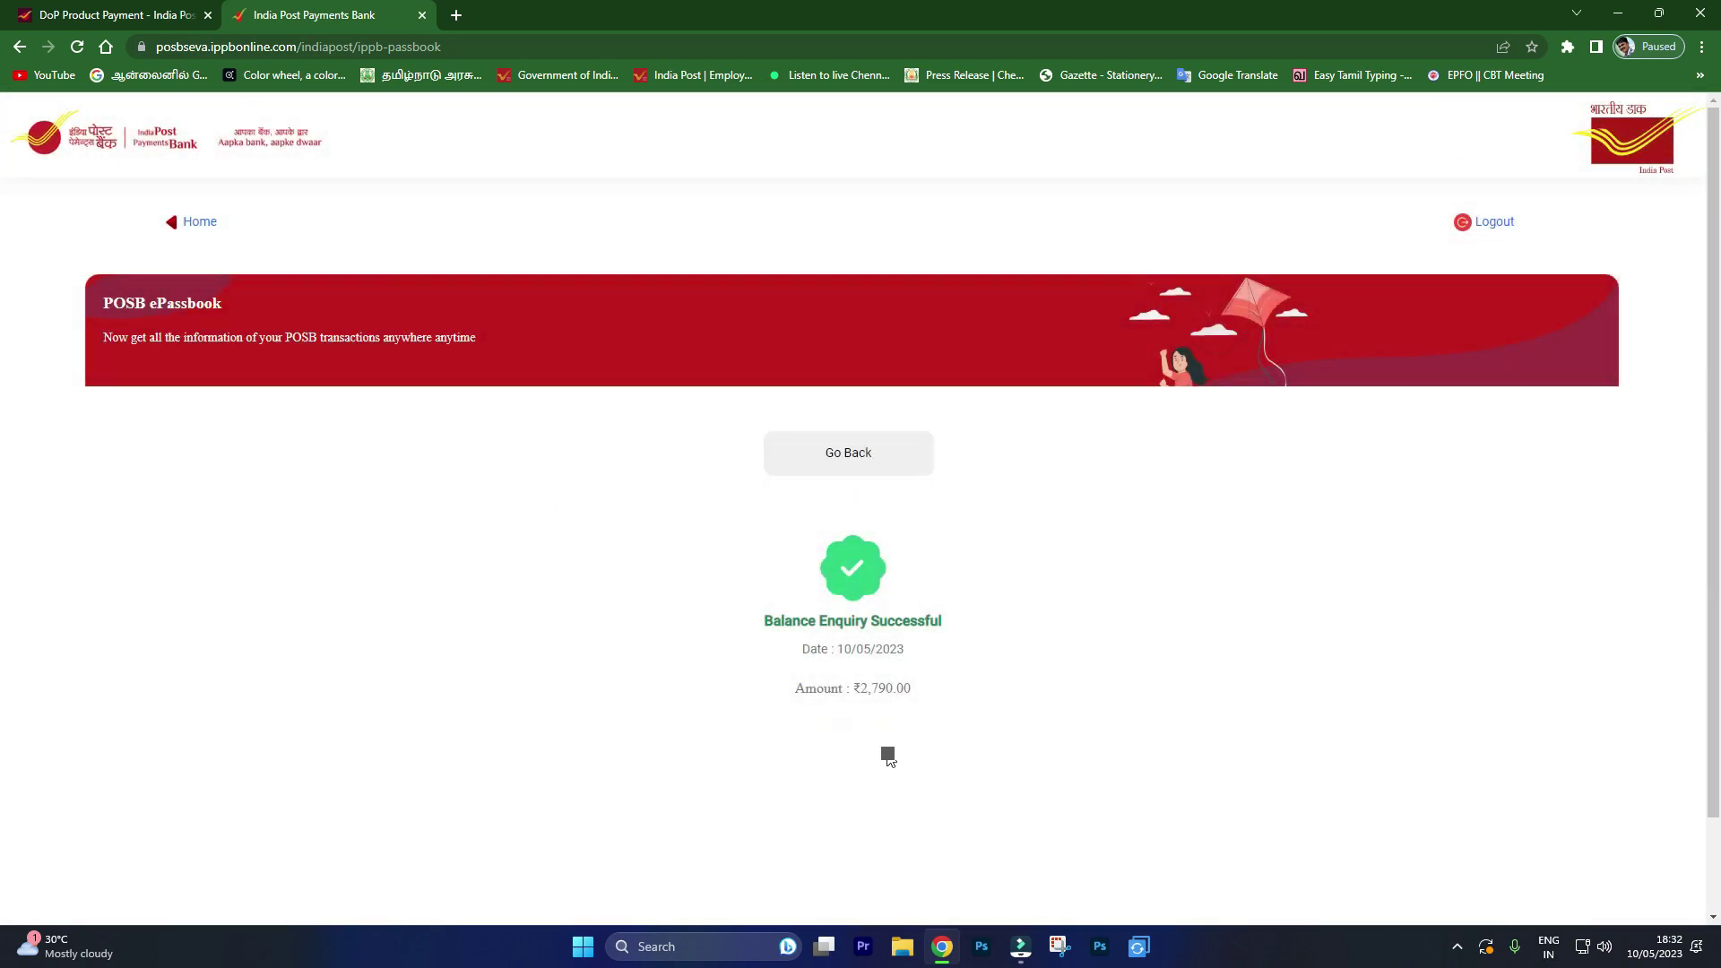
{"action": "left_click", "coordinate": [859, 454]}
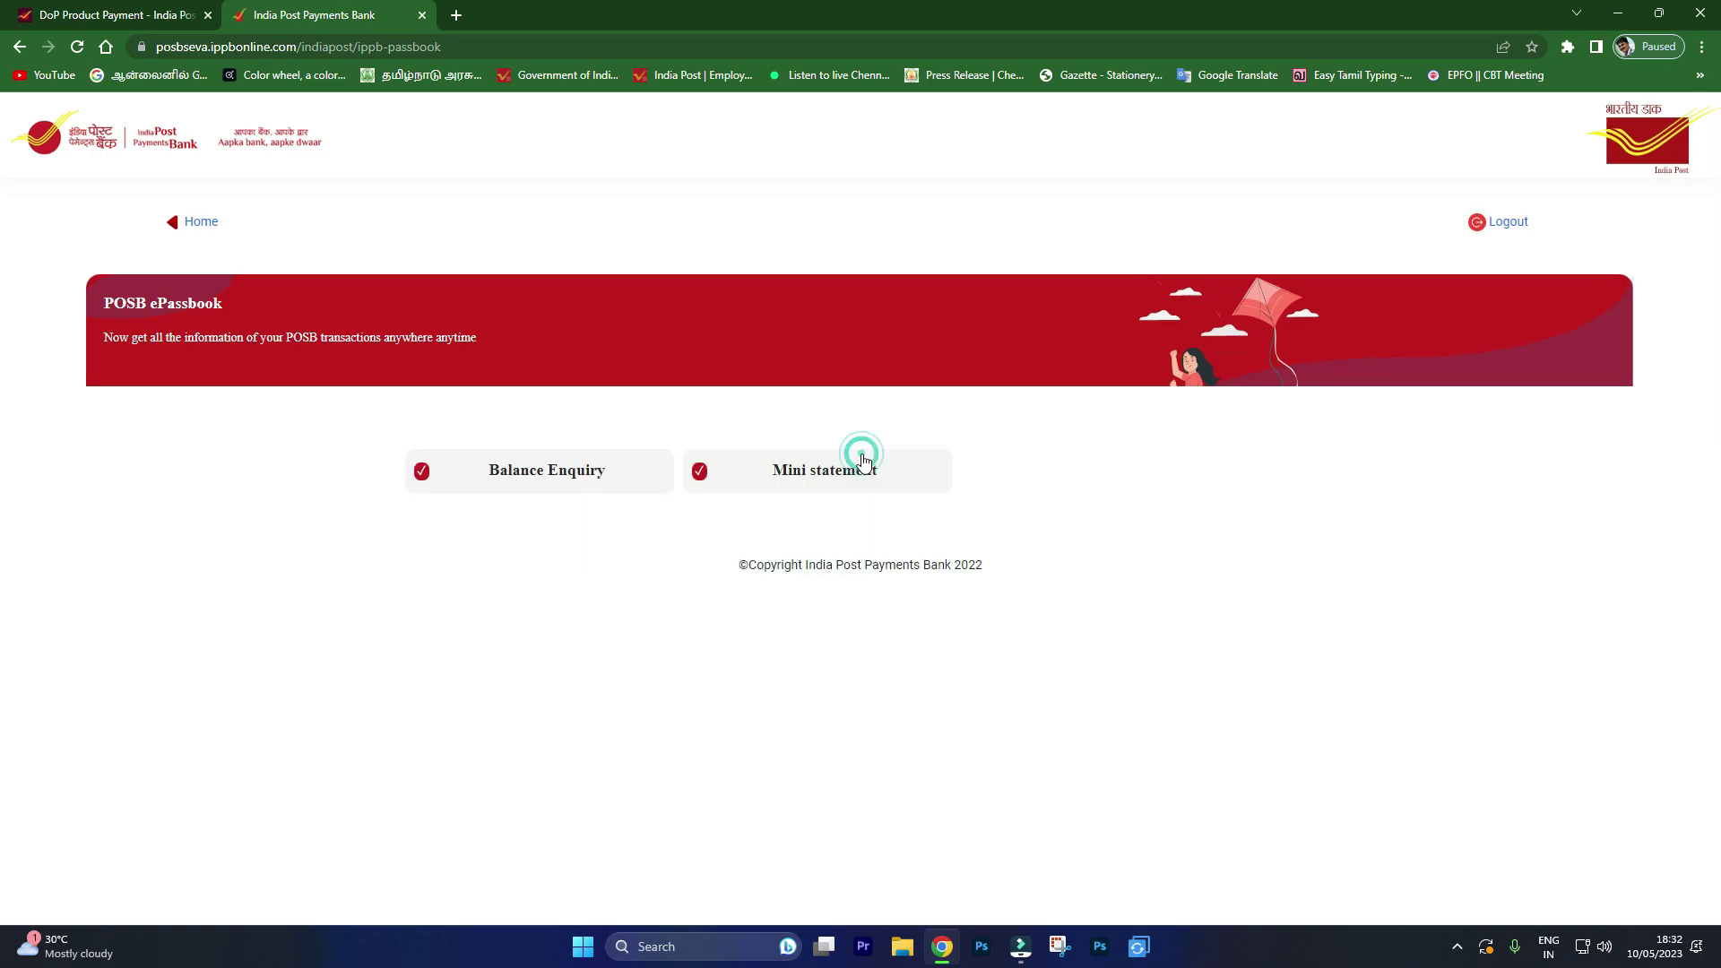
{"action": "left_click", "coordinate": [849, 472]}
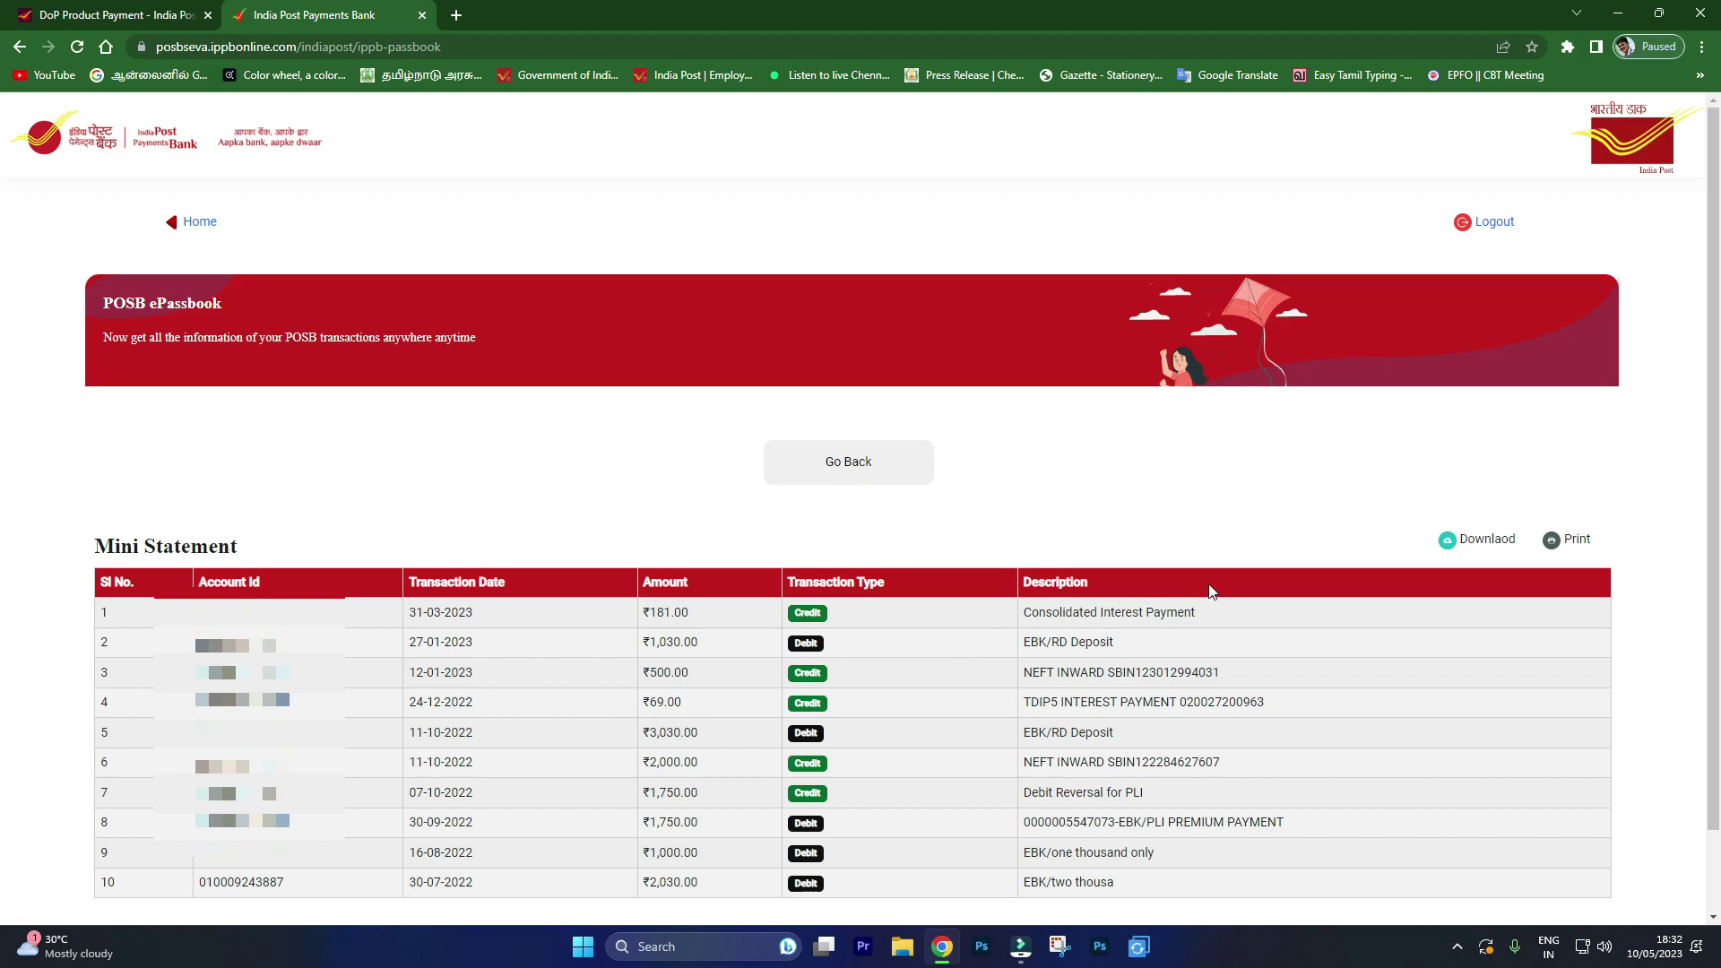
Download the mini statement and open ministatement (3).pdf from the downloads bar
{"action": "left_click", "coordinate": [1488, 541]}
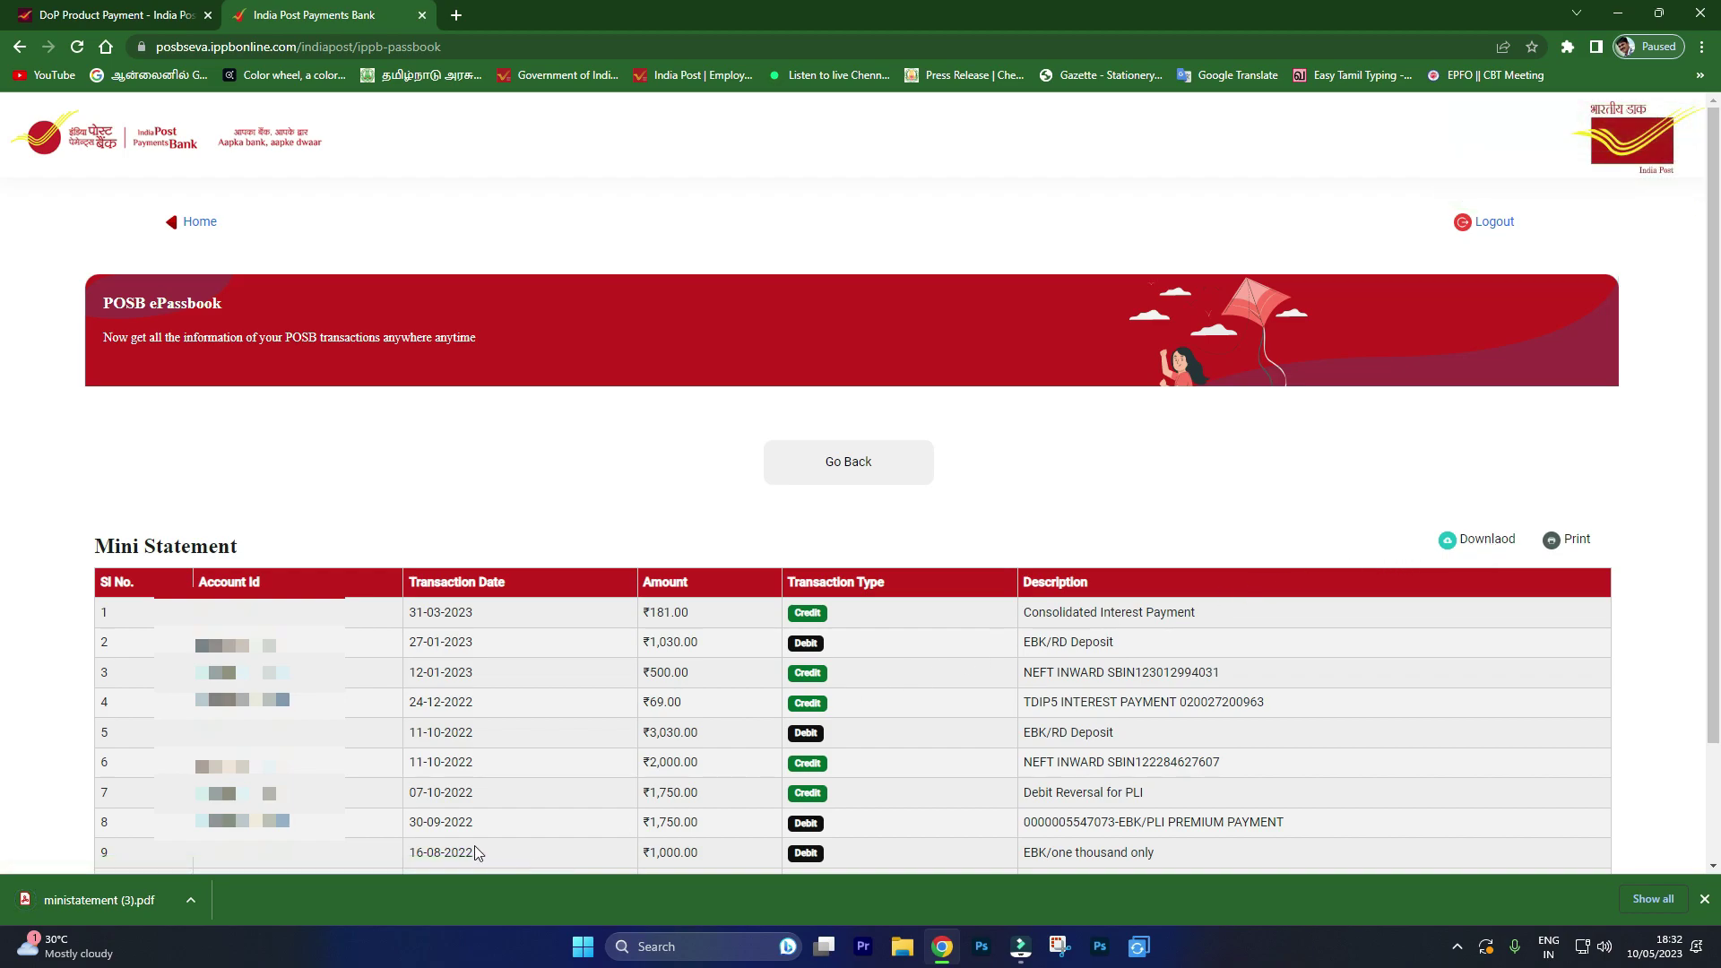
{"action": "left_click", "coordinate": [106, 907]}
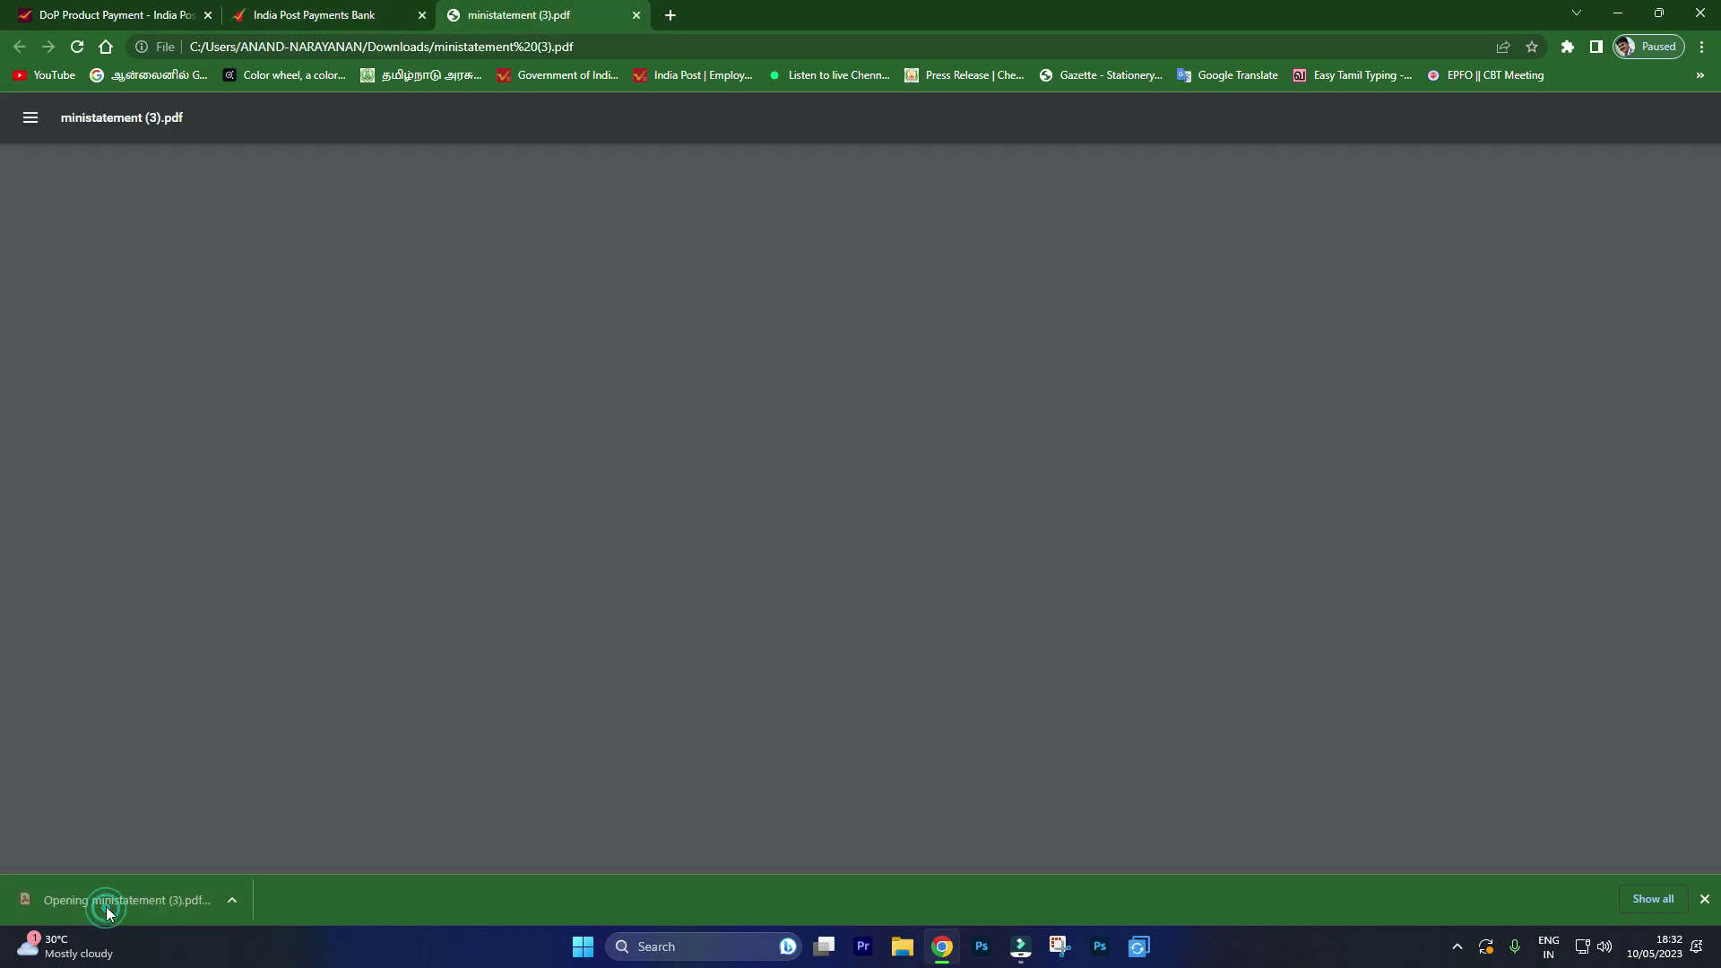